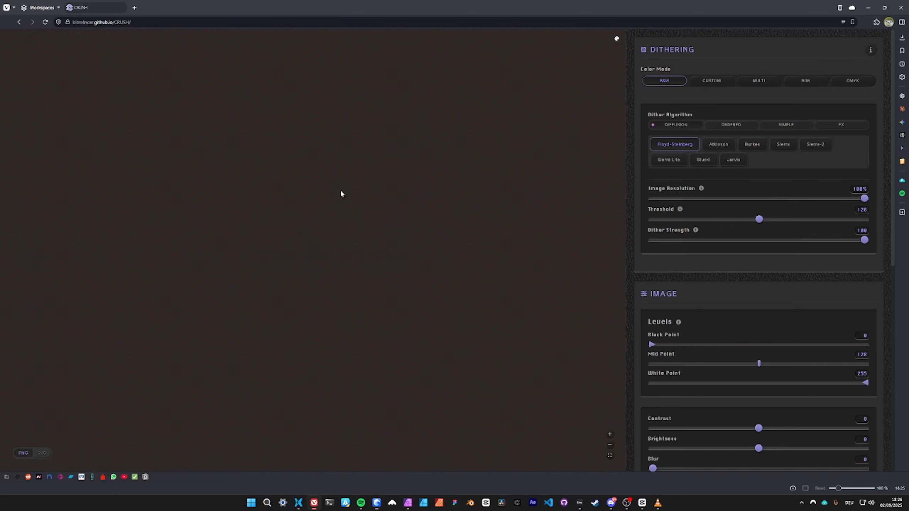
Examine the Floyd-Steinberg dither pattern on the portrait up close and as a whole, along with the available image, effects and export settings.
{"action": "scroll", "coordinate": [340, 194], "scroll_direction": "up", "scroll_amount": 5}
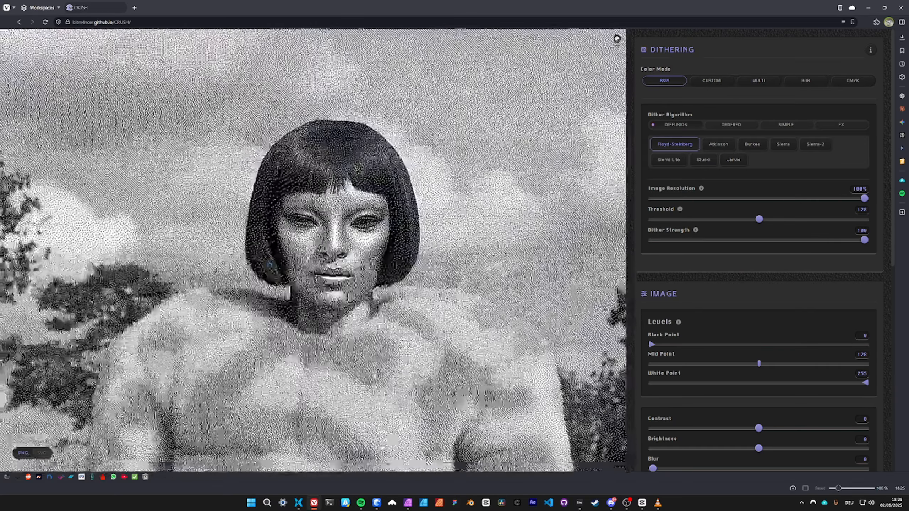
{"action": "scroll", "coordinate": [653, 301], "scroll_direction": "down", "scroll_amount": 7}
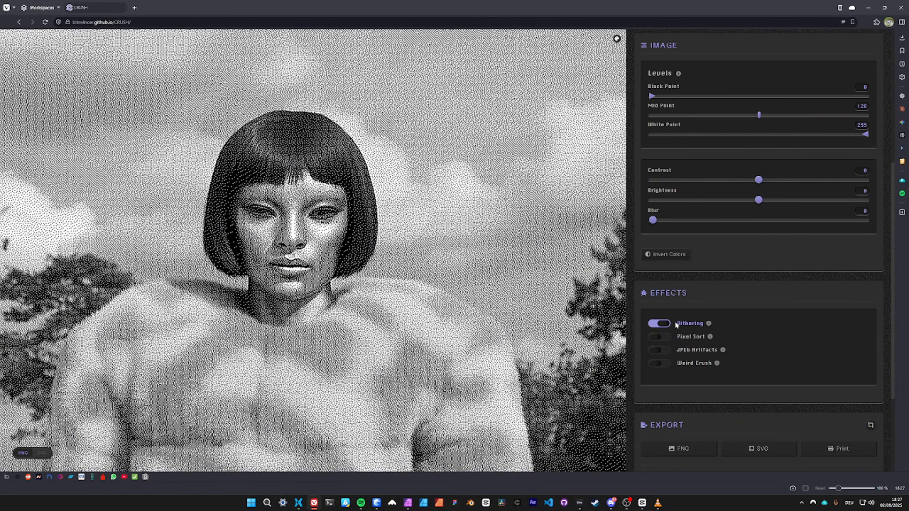
{"action": "scroll", "coordinate": [669, 315], "scroll_direction": "up", "scroll_amount": 7}
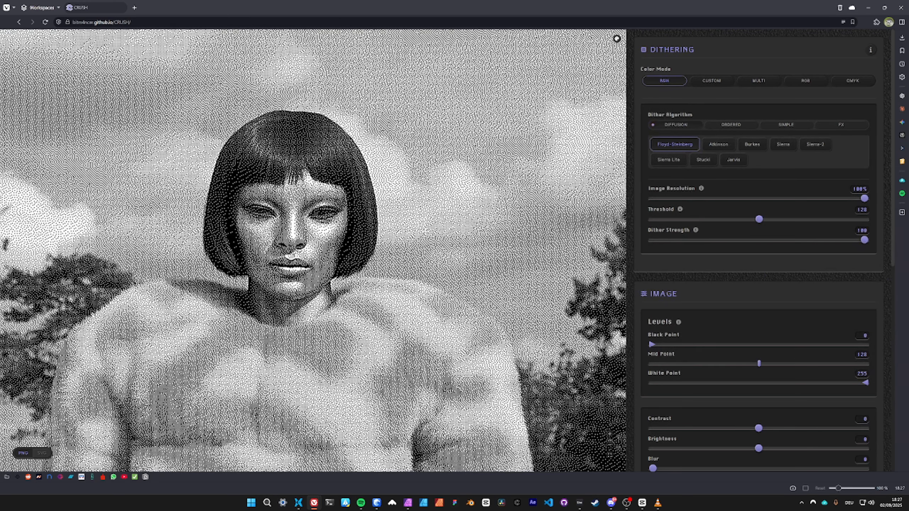
{"action": "scroll", "coordinate": [425, 230], "scroll_direction": "down", "scroll_amount": 7}
{"action": "left_click_drag", "start_coordinate": [336, 332], "coordinate": [396, 172]}
{"action": "scroll", "coordinate": [395, 172], "scroll_direction": "down", "scroll_amount": 2}
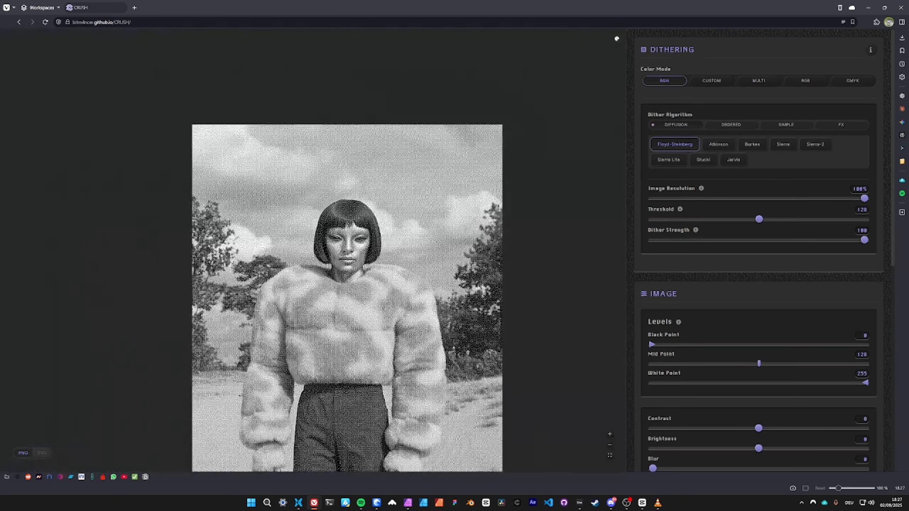
{"action": "scroll", "coordinate": [427, 262], "scroll_direction": "down", "scroll_amount": 3}
{"action": "left_click_drag", "start_coordinate": [427, 263], "coordinate": [384, 283]}
{"action": "scroll", "coordinate": [445, 207], "scroll_direction": "up", "scroll_amount": 7}
{"action": "scroll", "coordinate": [445, 206], "scroll_direction": "up", "scroll_amount": 3}
{"action": "scroll", "coordinate": [447, 200], "scroll_direction": "up", "scroll_amount": 2}
{"action": "left_click_drag", "start_coordinate": [474, 193], "coordinate": [472, 239]}
{"action": "scroll", "coordinate": [462, 280], "scroll_direction": "up", "scroll_amount": 1}
{"action": "scroll", "coordinate": [461, 281], "scroll_direction": "down", "scroll_amount": 1}
{"action": "scroll", "coordinate": [471, 239], "scroll_direction": "up", "scroll_amount": 1}
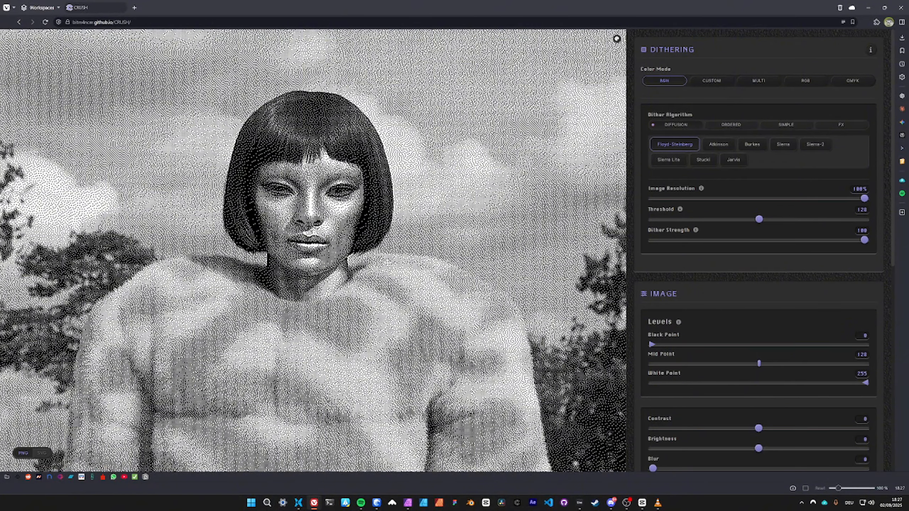
{"action": "left_click_drag", "start_coordinate": [444, 264], "coordinate": [433, 250]}
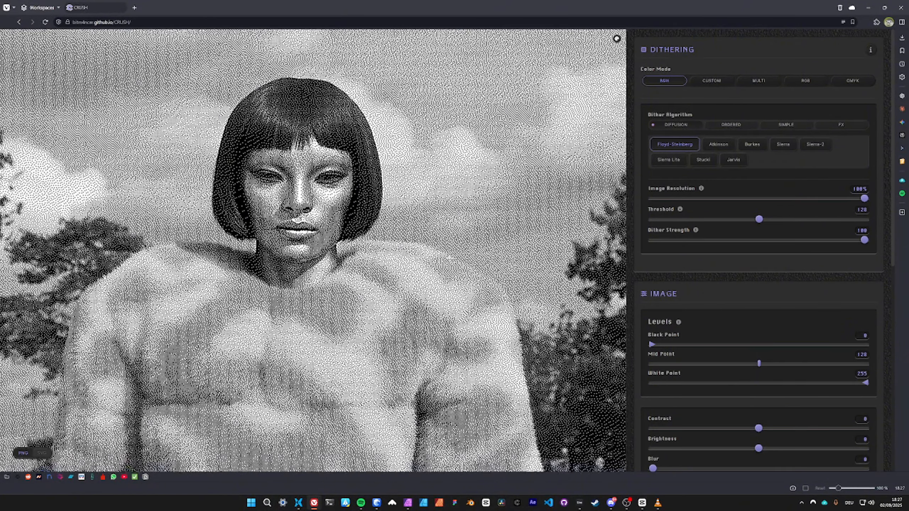
{"action": "scroll", "coordinate": [429, 326], "scroll_direction": "up", "scroll_amount": 1}
{"action": "left_click_drag", "start_coordinate": [429, 325], "coordinate": [367, 425]}
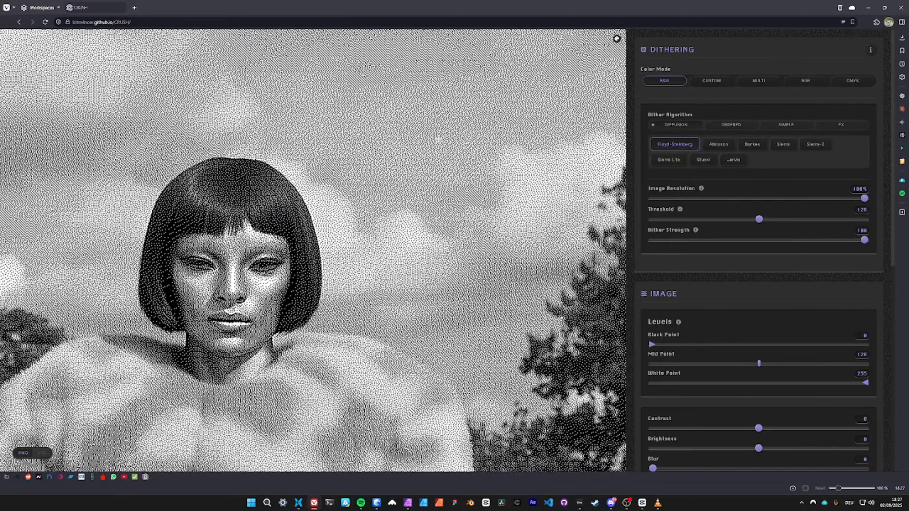
{"action": "left_click_drag", "start_coordinate": [424, 338], "coordinate": [471, 271]}
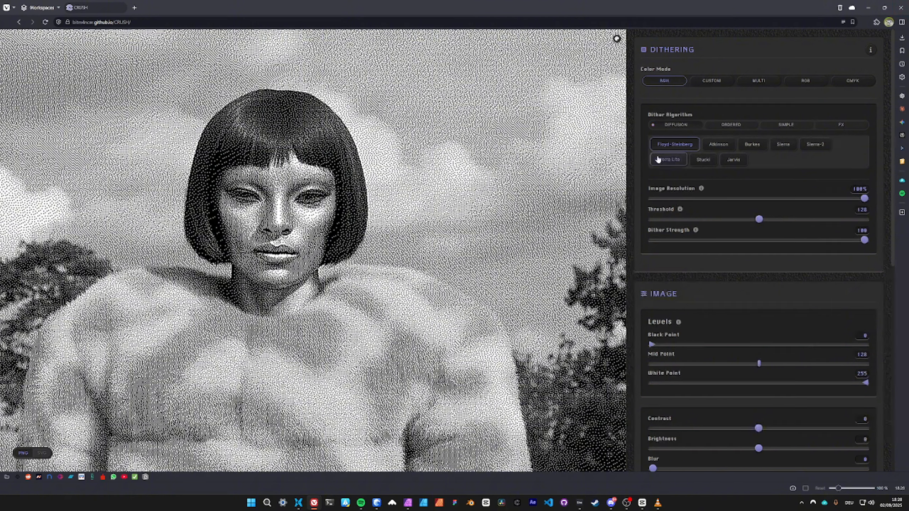
Show the Simple dither algorithms and switch the Dithering effect off and on again to compare with the original image.
{"action": "left_click", "coordinate": [788, 125]}
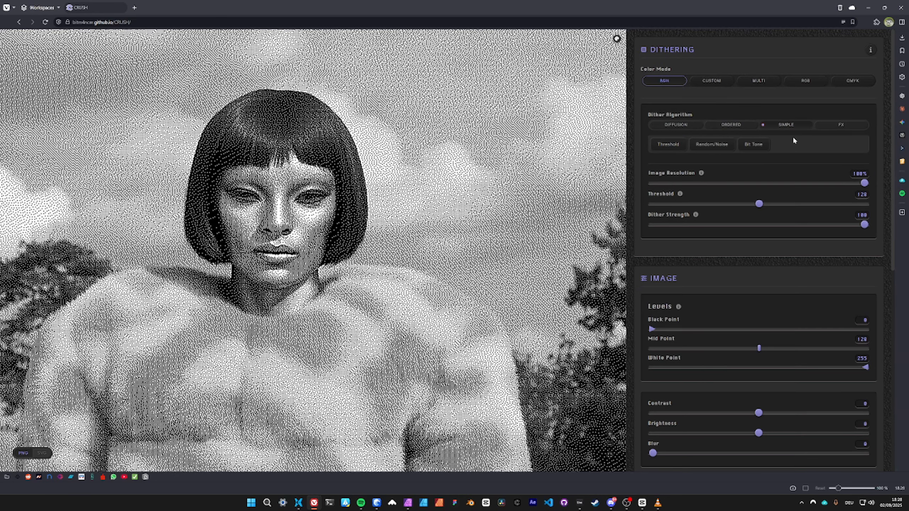
{"action": "left_click", "coordinate": [670, 147]}
{"action": "scroll", "coordinate": [685, 233], "scroll_direction": "down", "scroll_amount": 5}
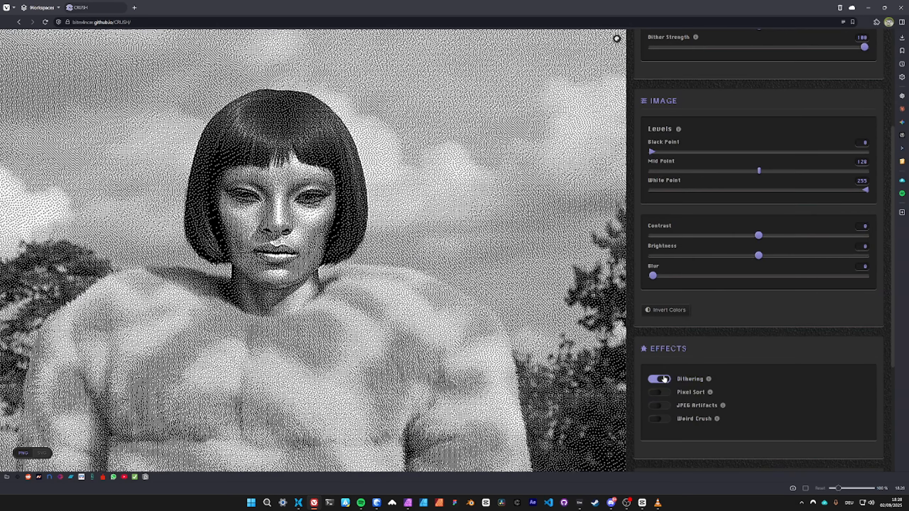
{"action": "left_click", "coordinate": [658, 379]}
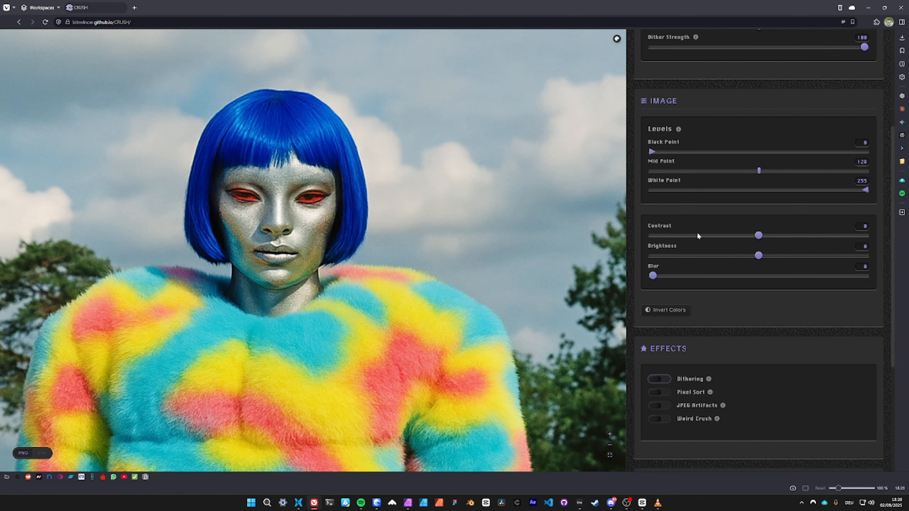
{"action": "scroll", "coordinate": [677, 226], "scroll_direction": "up", "scroll_amount": 2}
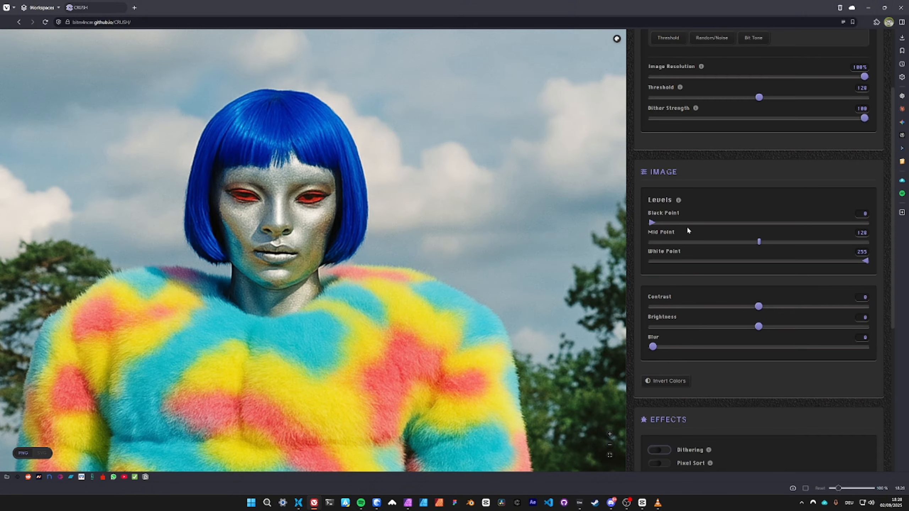
{"action": "scroll", "coordinate": [686, 226], "scroll_direction": "down", "scroll_amount": 1}
{"action": "left_click", "coordinate": [660, 415]}
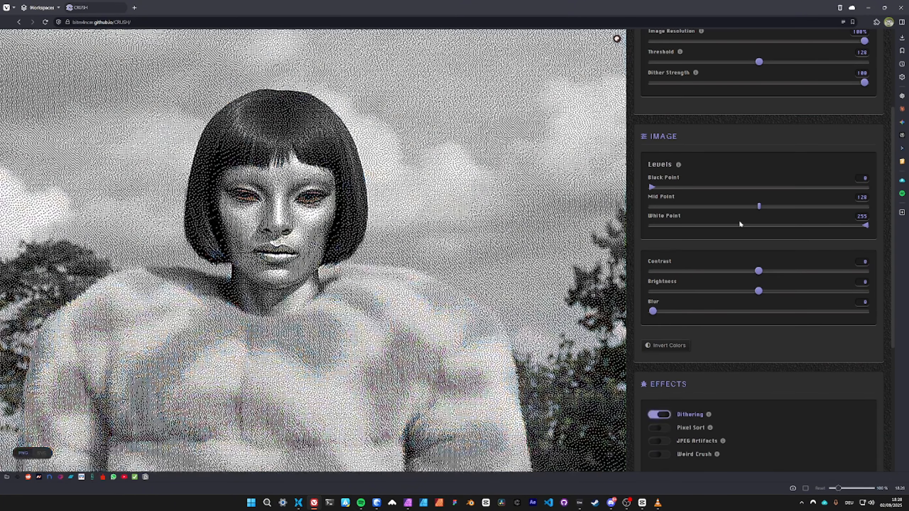
Try the Threshold dither algorithm on the portrait with a threshold of 162.
{"action": "scroll", "coordinate": [738, 211], "scroll_direction": "up", "scroll_amount": 4}
{"action": "left_click", "coordinate": [673, 146]}
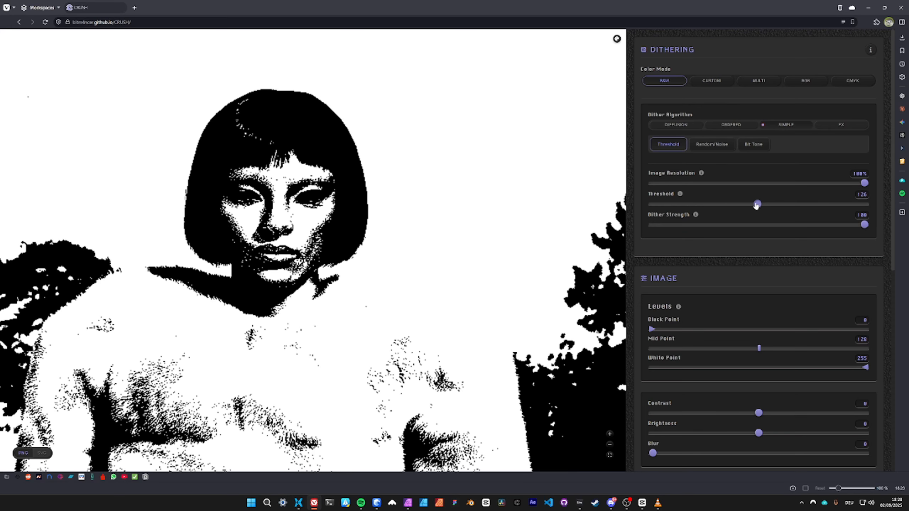
{"action": "left_click_drag", "start_coordinate": [759, 204], "coordinate": [787, 205]}
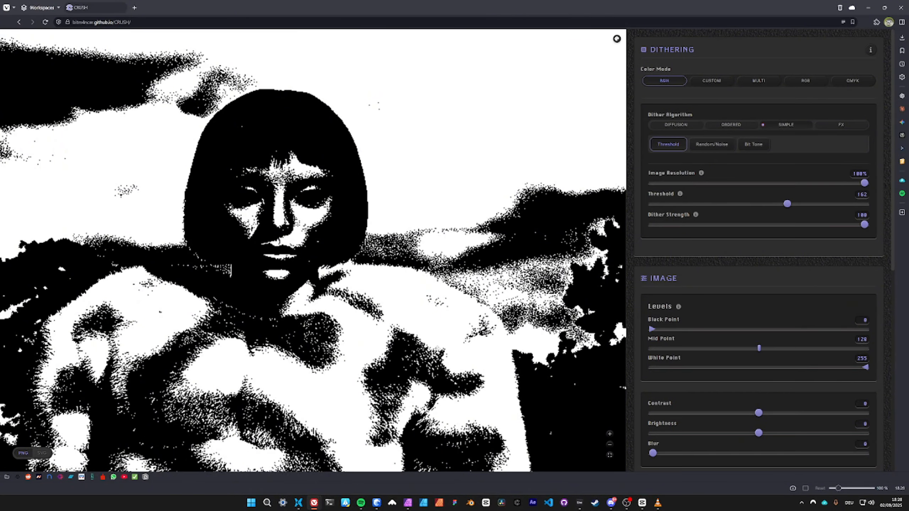
Try the Random/Noise dither algorithm and inspect its grain around the face.
{"action": "left_click", "coordinate": [713, 146]}
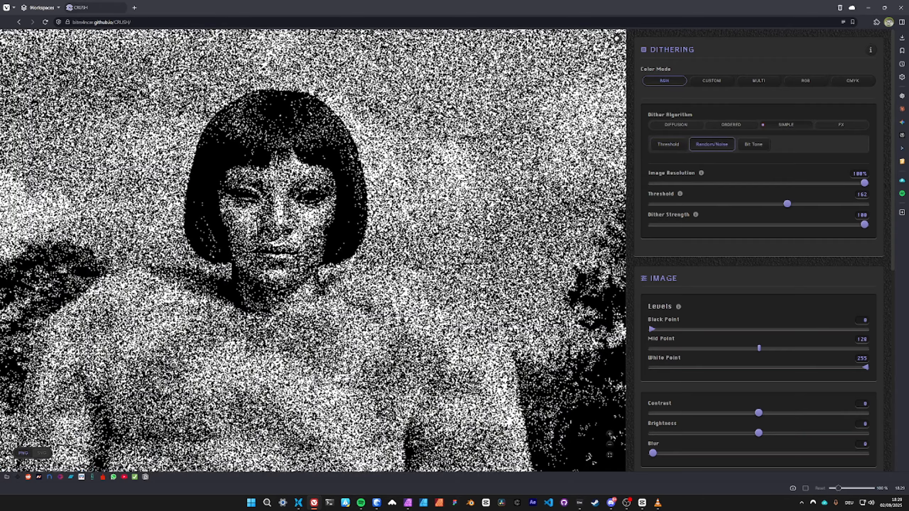
{"action": "scroll", "coordinate": [353, 215], "scroll_direction": "down", "scroll_amount": 3}
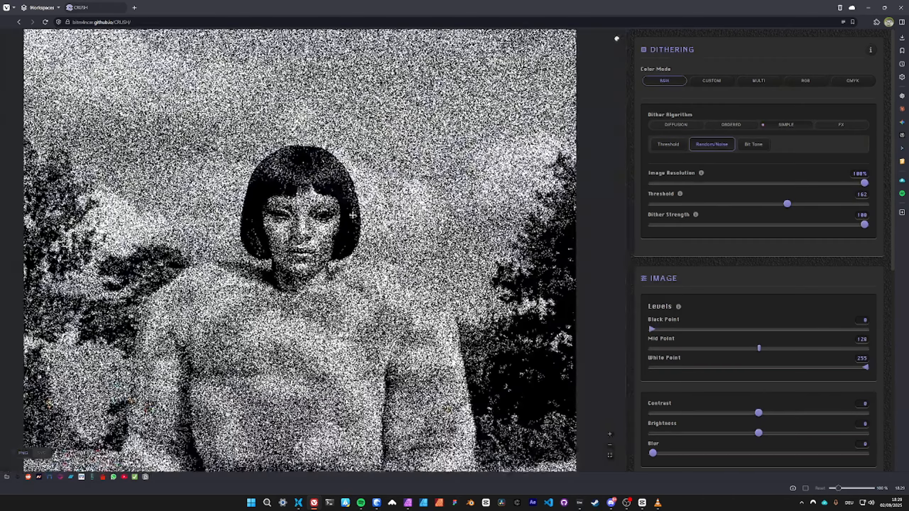
{"action": "scroll", "coordinate": [415, 230], "scroll_direction": "up", "scroll_amount": 5}
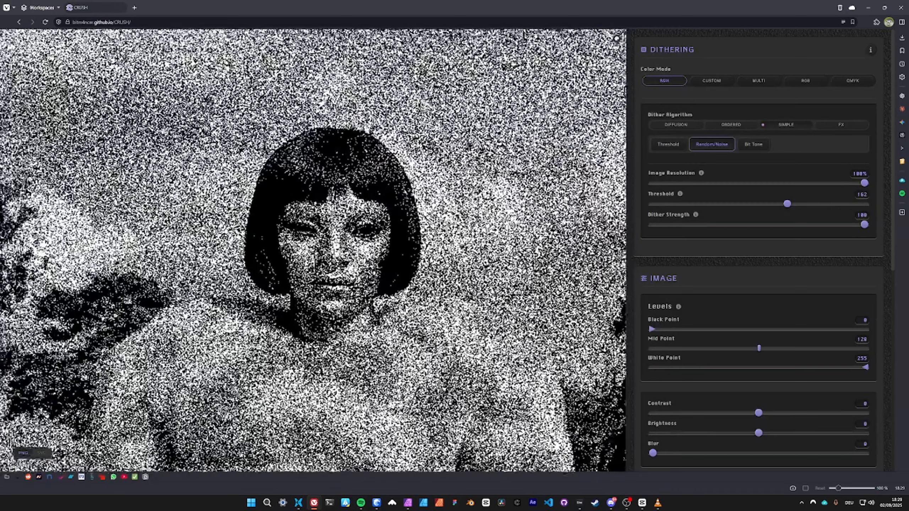
{"action": "left_click_drag", "start_coordinate": [401, 240], "coordinate": [372, 206]}
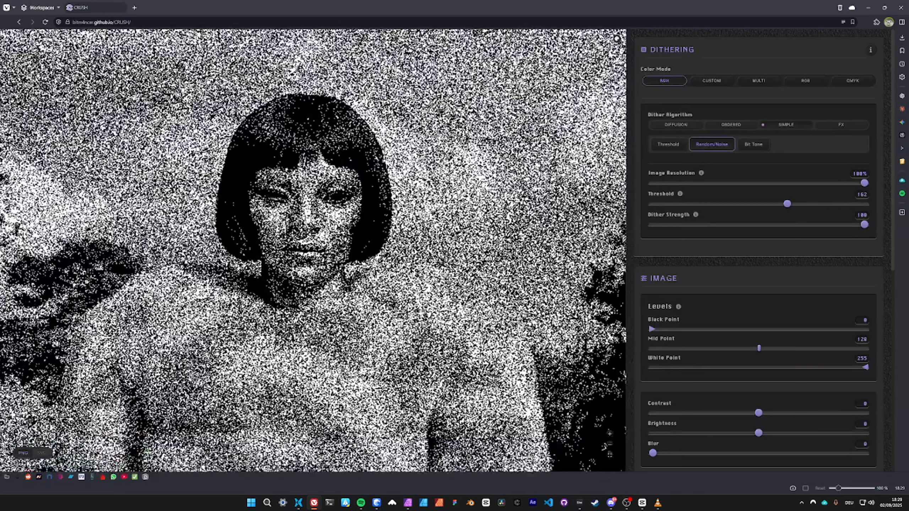
Try the Floyd-Steinberg and Atkinson diffusion algorithms on the portrait.
{"action": "left_click", "coordinate": [681, 129]}
{"action": "left_click", "coordinate": [710, 144]}
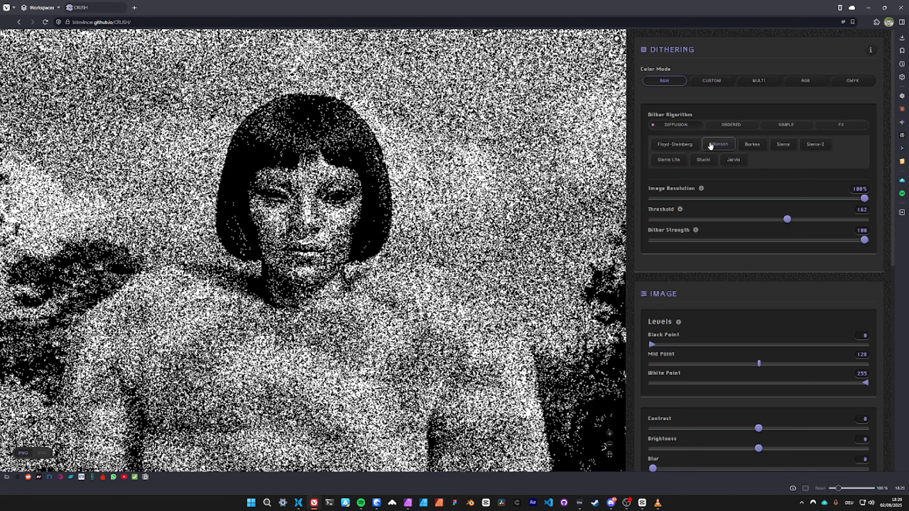
{"action": "left_click", "coordinate": [673, 147]}
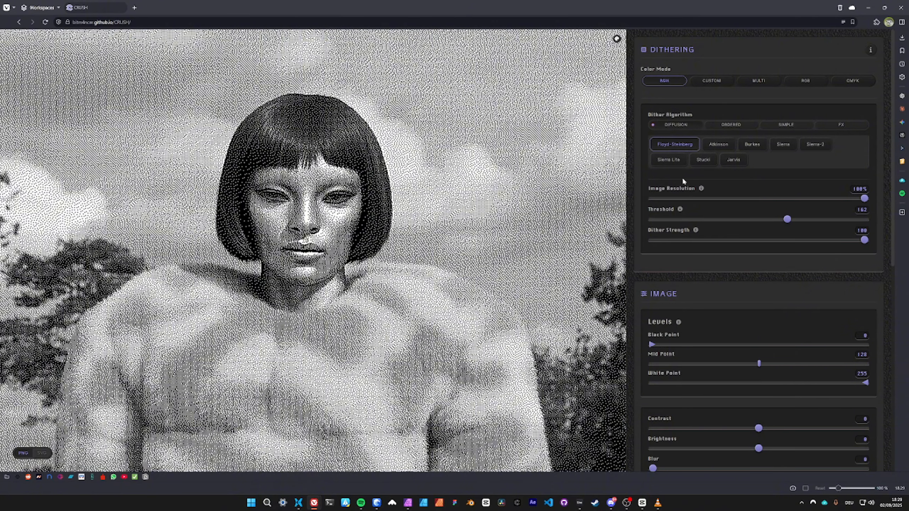
{"action": "left_click", "coordinate": [716, 148]}
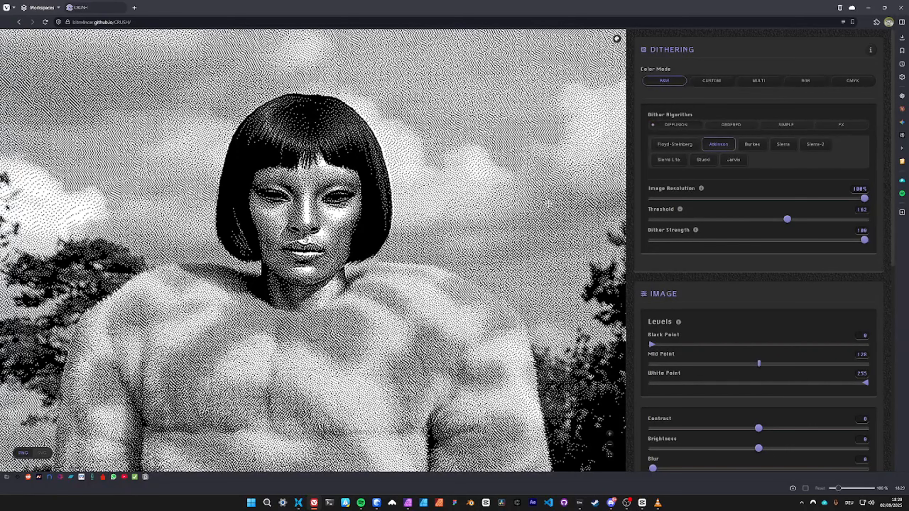
Try the ordered Bayer 8×8 dithering on the portrait with the image resolution reduced to 40%.
{"action": "left_click", "coordinate": [724, 129]}
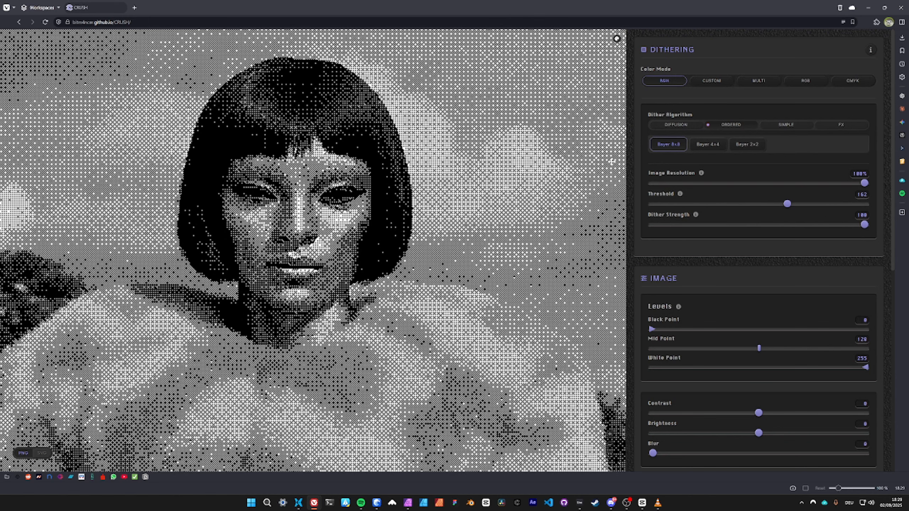
{"action": "left_click", "coordinate": [675, 128]}
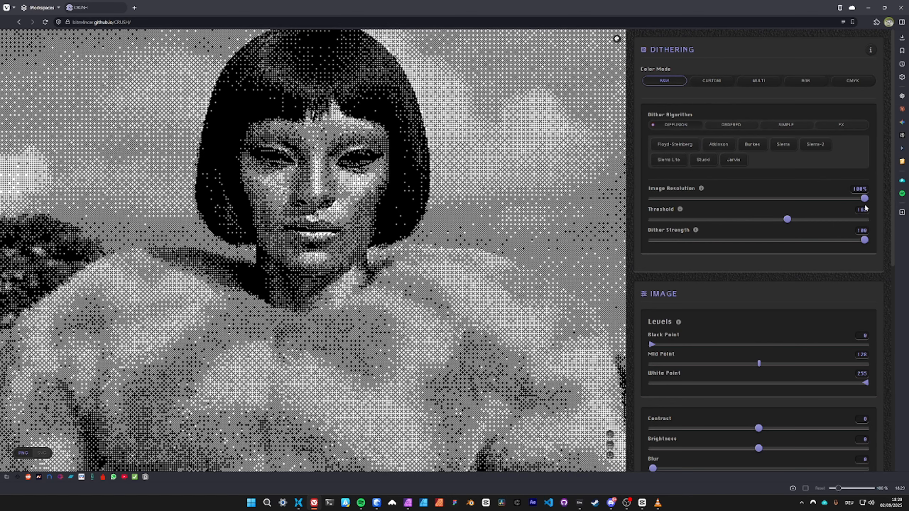
{"action": "left_click_drag", "start_coordinate": [863, 199], "coordinate": [736, 199]}
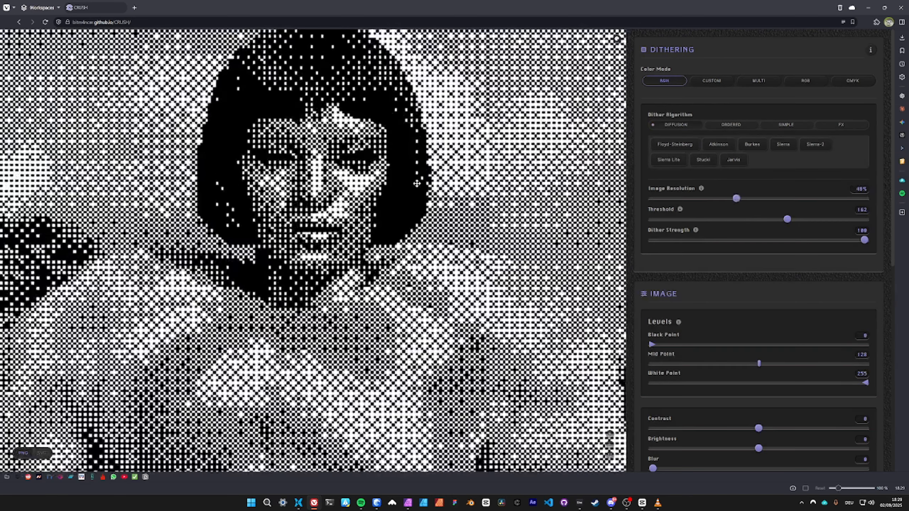
{"action": "scroll", "coordinate": [417, 184], "scroll_direction": "down", "scroll_amount": 3}
{"action": "left_click_drag", "start_coordinate": [402, 300], "coordinate": [369, 172]}
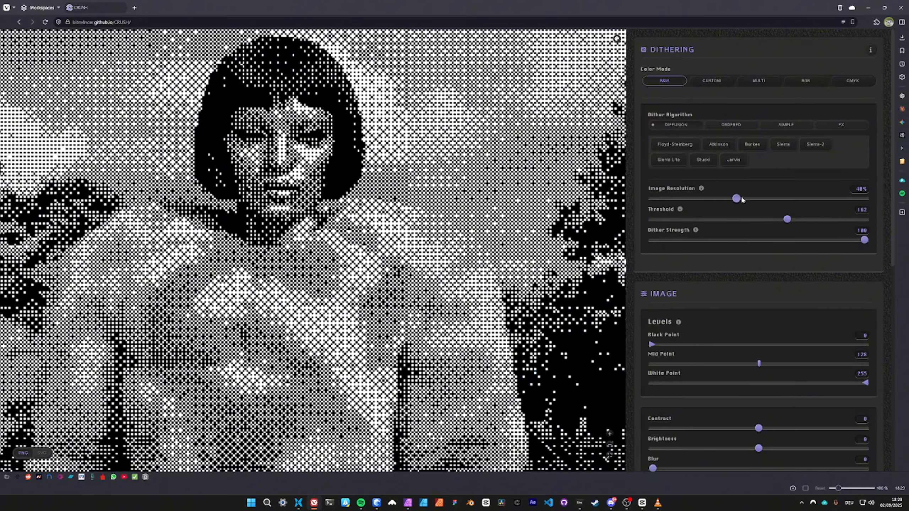
Set the image resolution to 44% and try the Floyd-Steinberg and Stucki diffusion algorithms.
{"action": "mouse_move", "coordinate": [741, 200]}
{"action": "left_mouse_down"}
{"action": "mouse_move", "coordinate": [658, 201]}
{"action": "mouse_move", "coordinate": [744, 201]}
{"action": "left_mouse_up"}
{"action": "left_click", "coordinate": [676, 148]}
{"action": "left_click", "coordinate": [705, 160]}
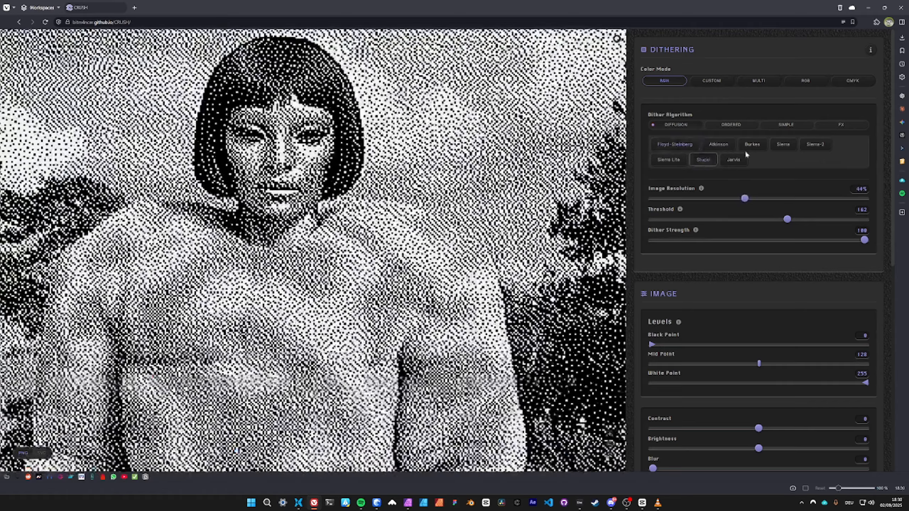
Apply the Burkes diffusion algorithm with threshold 98, dither strength 37 and image resolution 66%.
{"action": "left_click", "coordinate": [751, 144]}
{"action": "left_click_drag", "start_coordinate": [786, 219], "coordinate": [733, 219]}
{"action": "left_click_drag", "start_coordinate": [855, 241], "coordinate": [731, 240]}
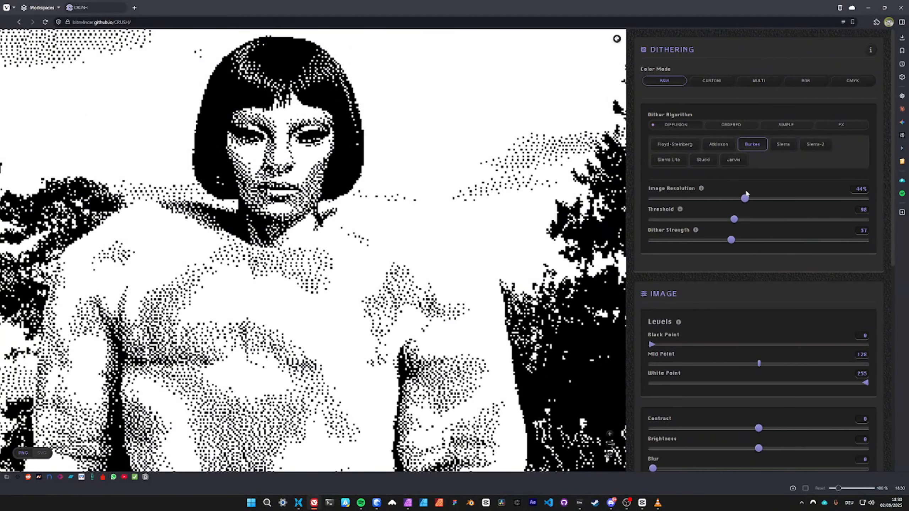
{"action": "left_click_drag", "start_coordinate": [744, 198], "coordinate": [791, 198]}
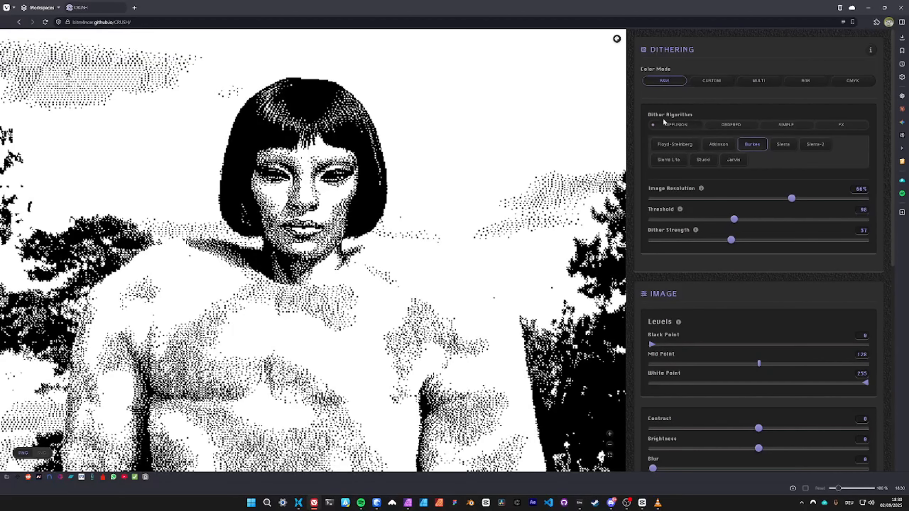
Switch to the Custom color mode and set the light color to the violet-blue RGB 110, 107, 255.
{"action": "left_click", "coordinate": [711, 81]}
{"action": "left_click", "coordinate": [762, 107]}
{"action": "left_click", "coordinate": [778, 116]}
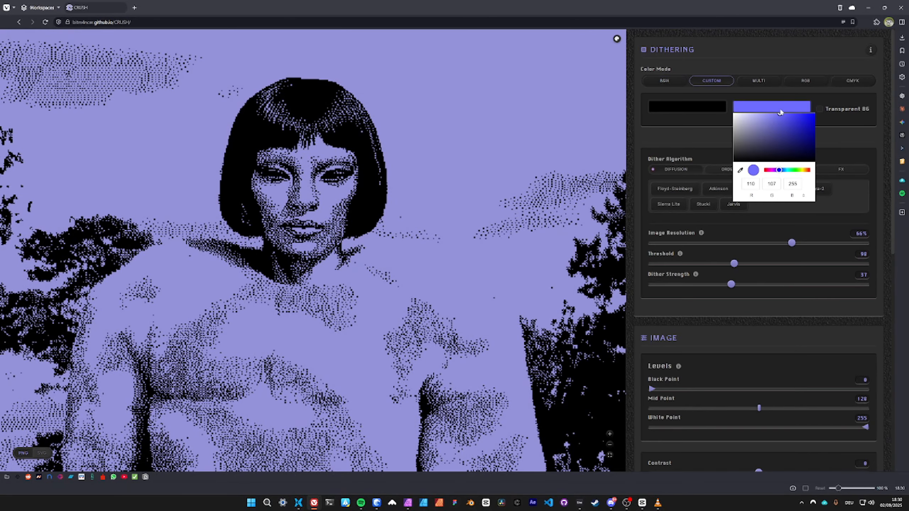
{"action": "left_click", "coordinate": [690, 125]}
Set the dark color to the coral red RGB 255, 112, 112 and make the background transparent.
{"action": "left_click", "coordinate": [689, 104]}
{"action": "left_click", "coordinate": [713, 115]}
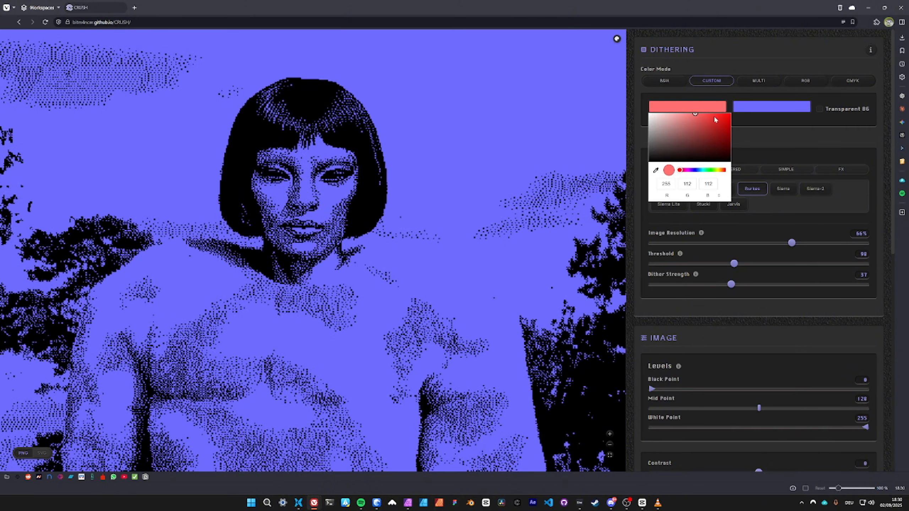
{"action": "left_click", "coordinate": [771, 125]}
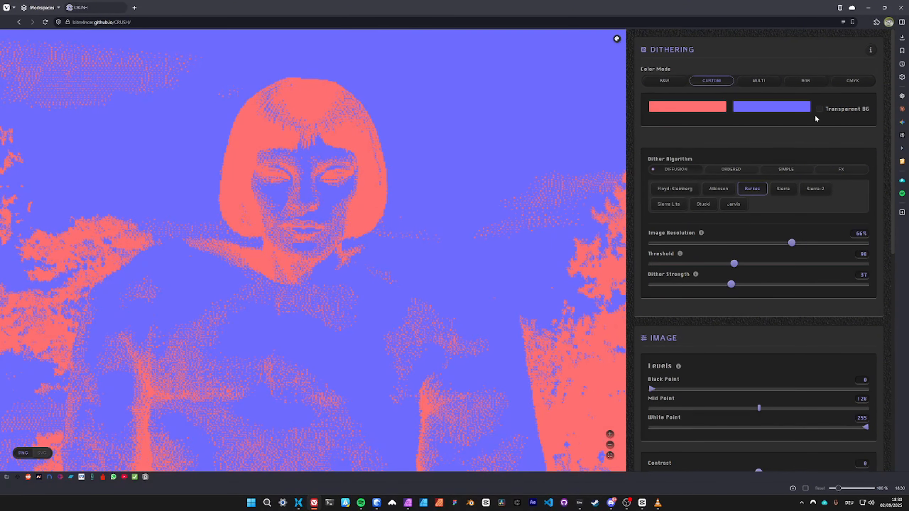
{"action": "left_click", "coordinate": [820, 109]}
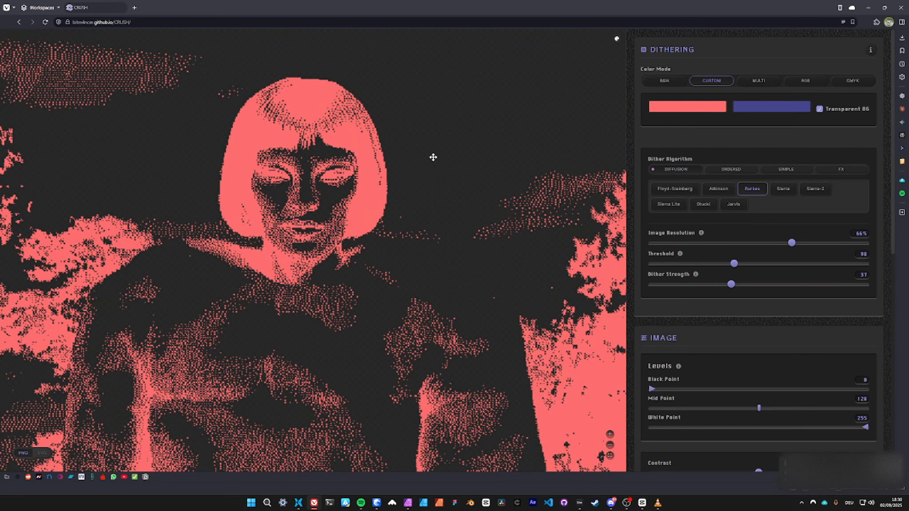
Switch to the Multi color mode and add a fourth color to the red, green and blue palette.
{"action": "left_click", "coordinate": [755, 85]}
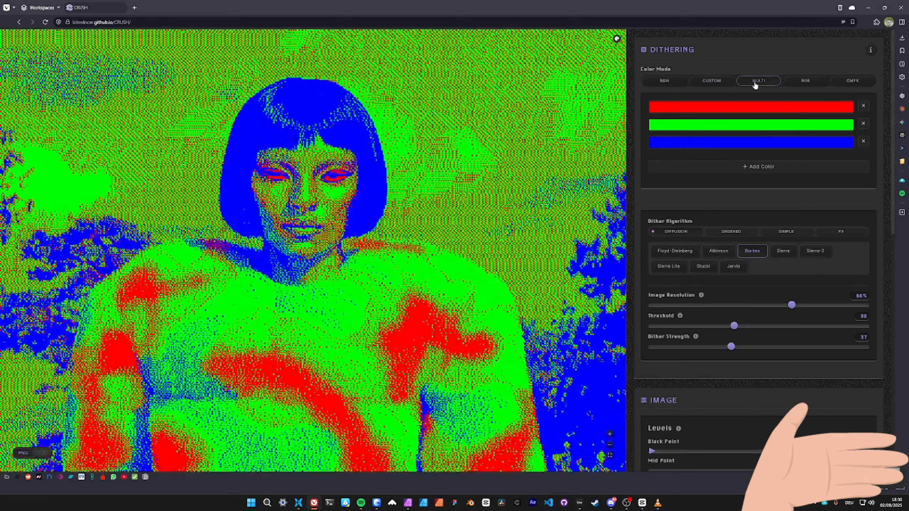
{"action": "left_click", "coordinate": [756, 168]}
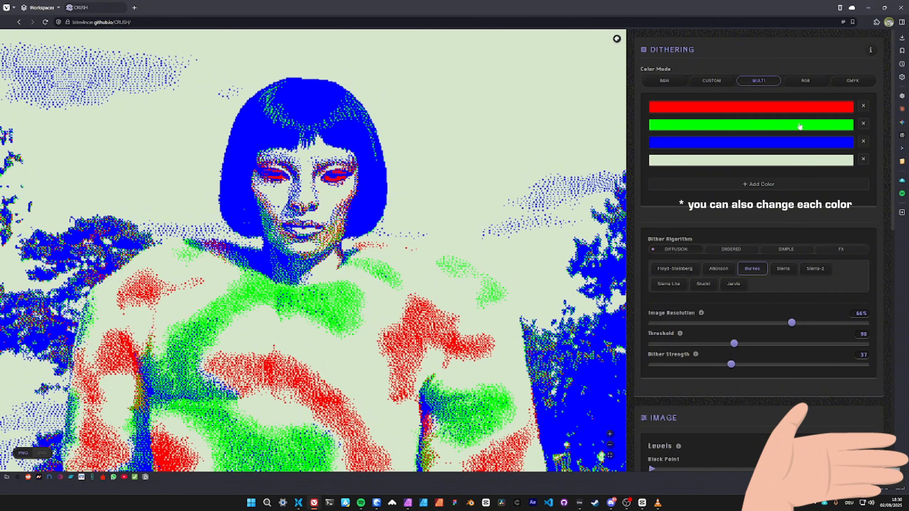
Remove the red entry at the head of the Multi palette and add yellow, dark purple and darker red colors.
{"action": "left_click", "coordinate": [863, 106]}
{"action": "left_click", "coordinate": [765, 166]}
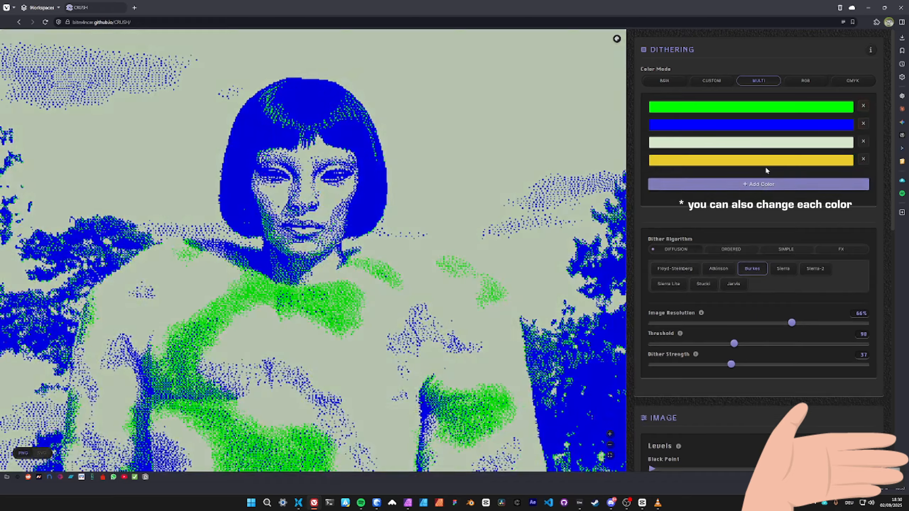
{"action": "left_click", "coordinate": [733, 184]}
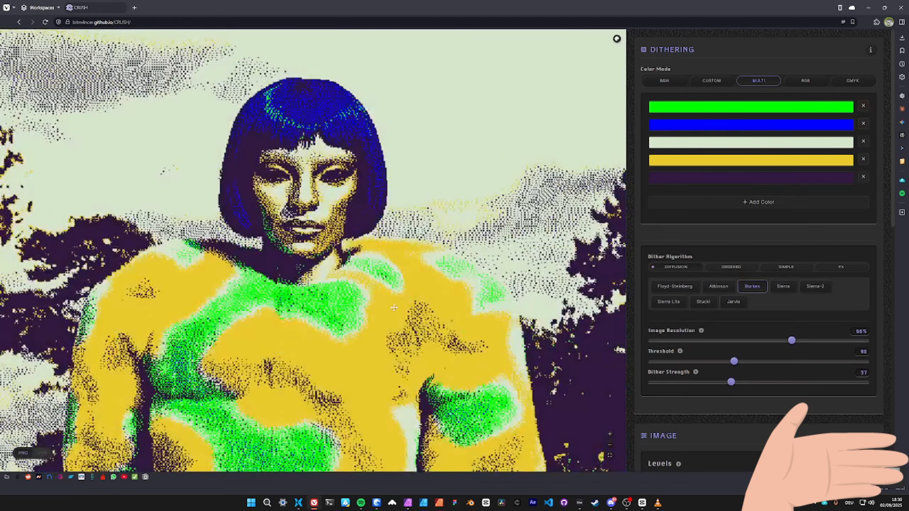
{"action": "left_click_drag", "start_coordinate": [394, 307], "coordinate": [420, 223]}
{"action": "left_click", "coordinate": [774, 201]}
{"action": "scroll", "coordinate": [410, 168], "scroll_direction": "down", "scroll_amount": 5}
{"action": "scroll", "coordinate": [451, 184], "scroll_direction": "up", "scroll_amount": 2}
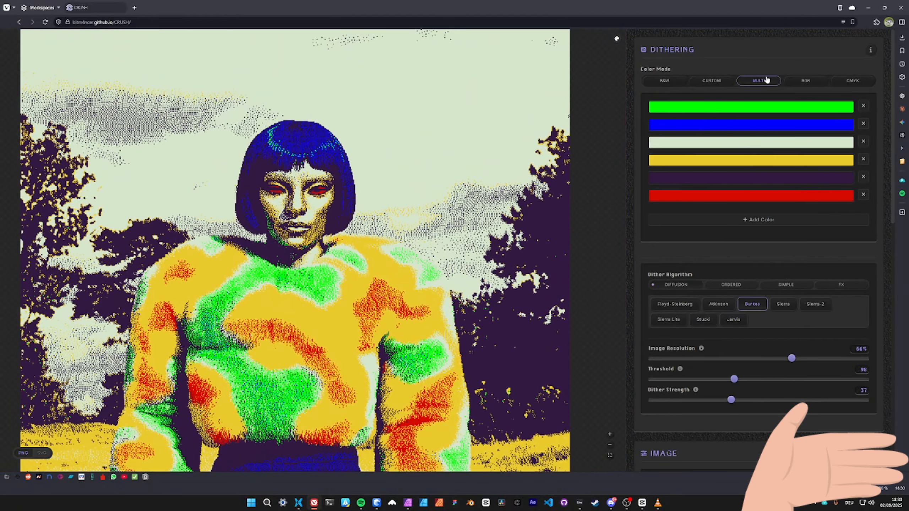
Switch to RGB color mode and apply Atkinson diffusion with image resolution 63%, threshold 195 and dither strength 100.
{"action": "left_click", "coordinate": [805, 82]}
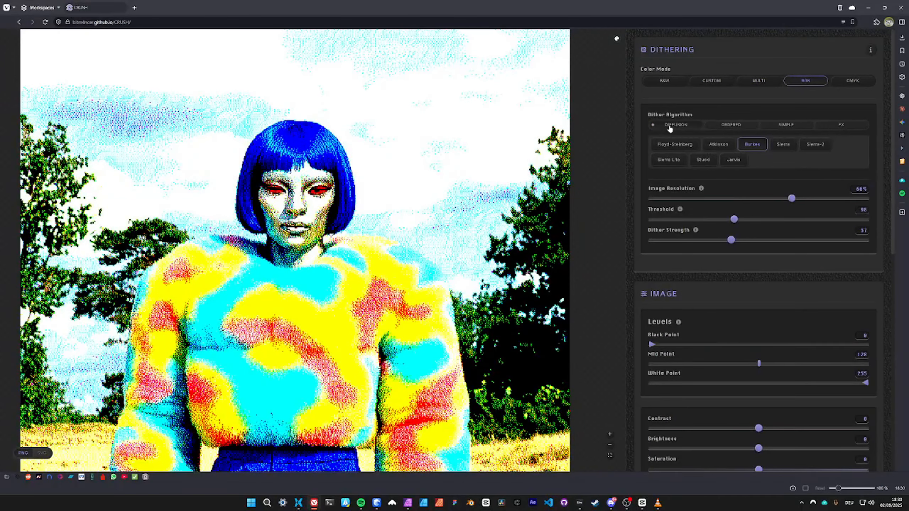
{"action": "left_click_drag", "start_coordinate": [790, 202], "coordinate": [702, 200]}
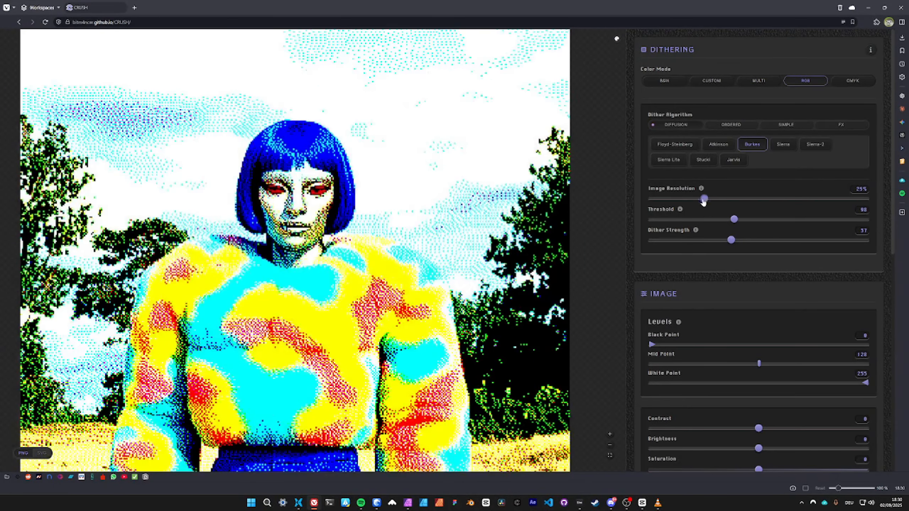
{"action": "left_click_drag", "start_coordinate": [731, 240], "coordinate": [904, 245]}
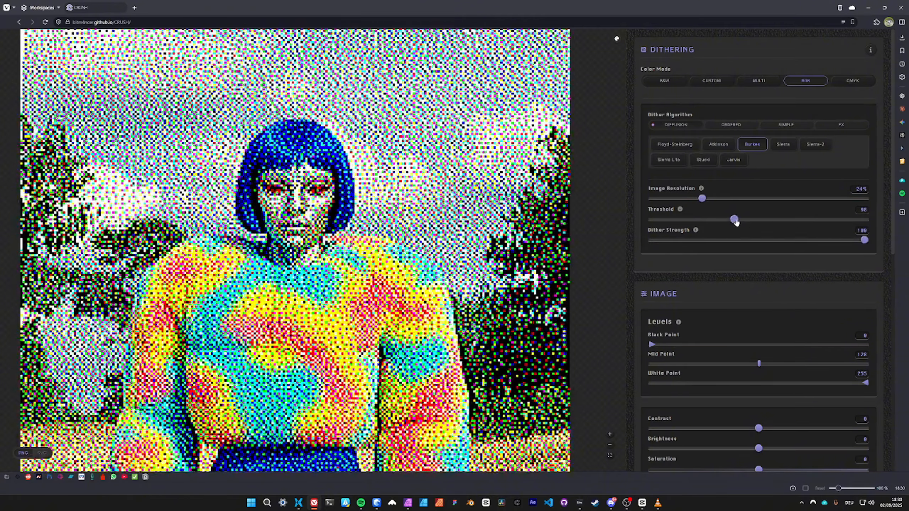
{"action": "left_click_drag", "start_coordinate": [734, 220], "coordinate": [815, 219]}
{"action": "left_click_drag", "start_coordinate": [701, 199], "coordinate": [785, 199]}
{"action": "left_click", "coordinate": [712, 144]}
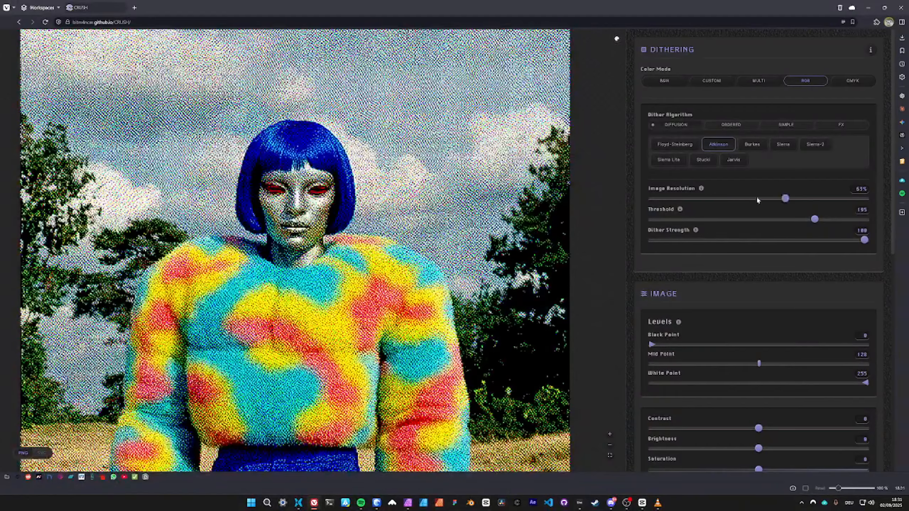
Switch to CMYK color mode and apply the Vortex FX pattern.
{"action": "left_click", "coordinate": [849, 81]}
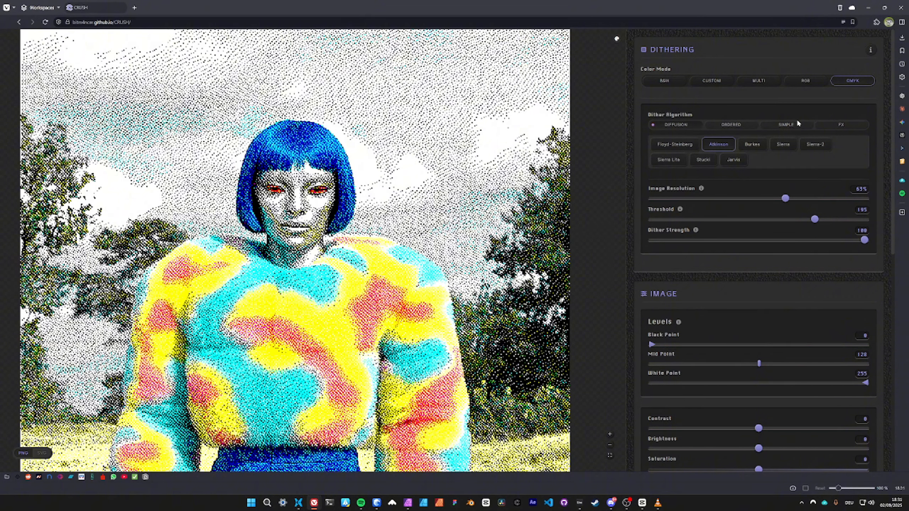
{"action": "left_click", "coordinate": [839, 129]}
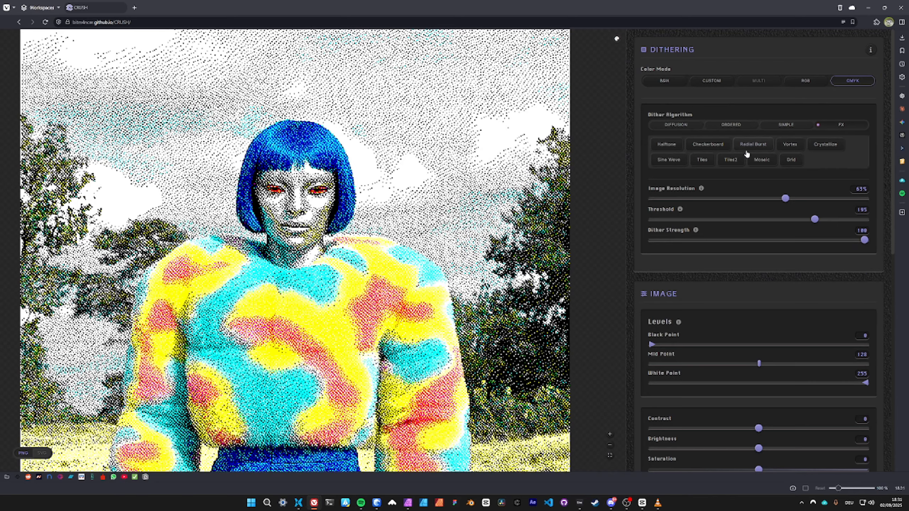
{"action": "left_click", "coordinate": [789, 145]}
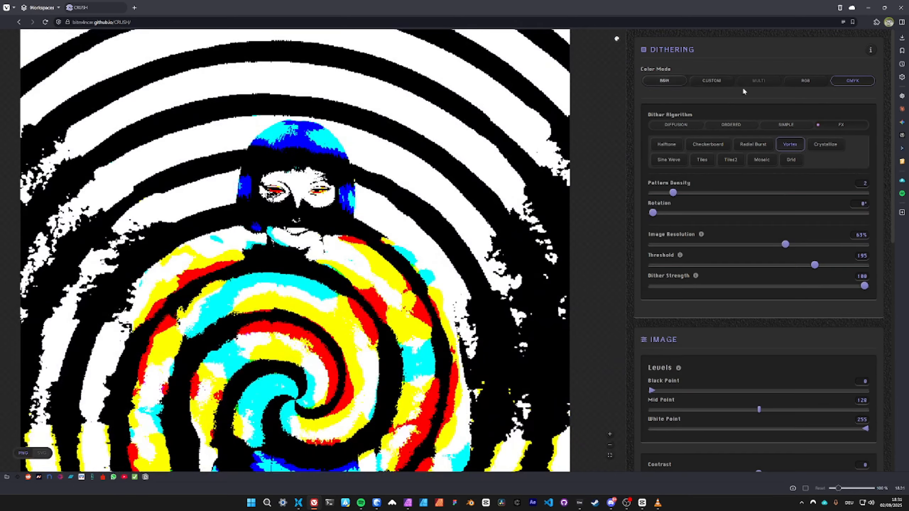
Switch to Custom color mode and try the Radial Burst, Checkerboard, Sine Wave, Tiles2, Mosaic and Grid FX patterns.
{"action": "left_click", "coordinate": [712, 81]}
{"action": "left_click_drag", "start_coordinate": [423, 170], "coordinate": [451, 31]}
{"action": "left_click", "coordinate": [755, 189]}
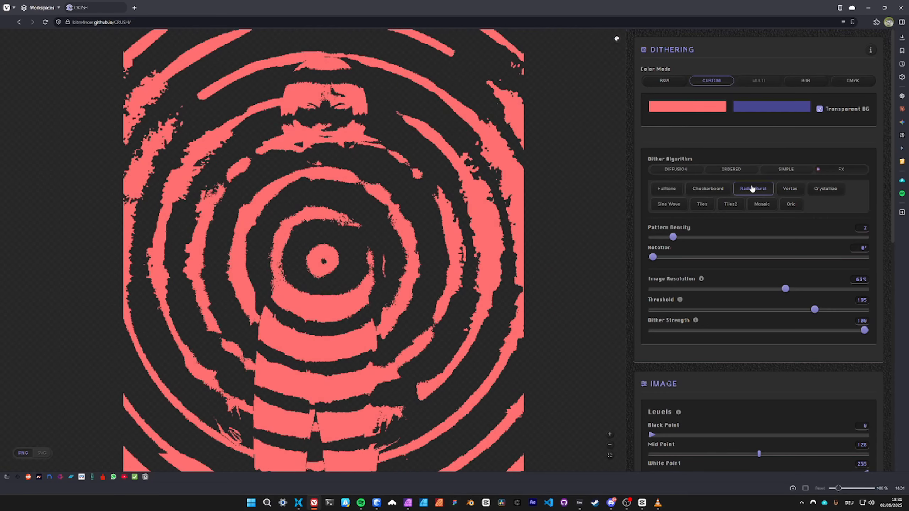
{"action": "left_click", "coordinate": [716, 189]}
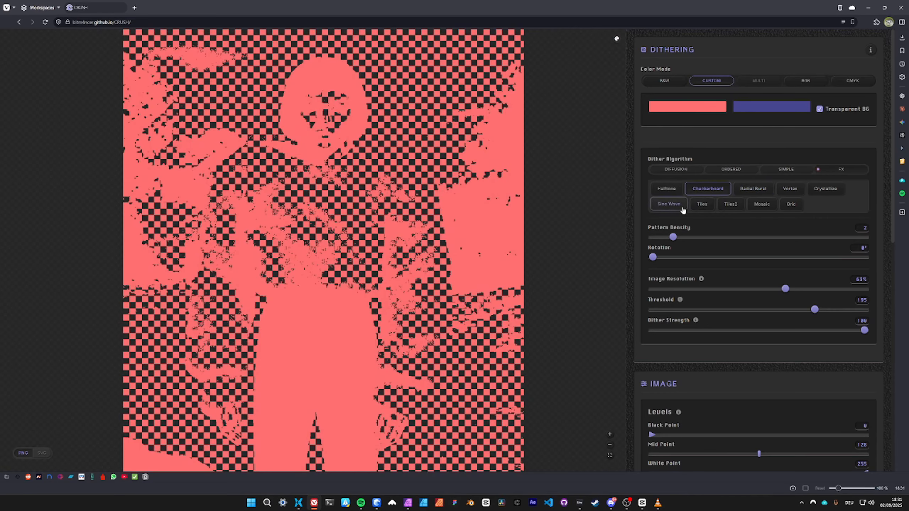
{"action": "left_click", "coordinate": [669, 204]}
{"action": "left_click", "coordinate": [730, 205]}
{"action": "left_click", "coordinate": [759, 206]}
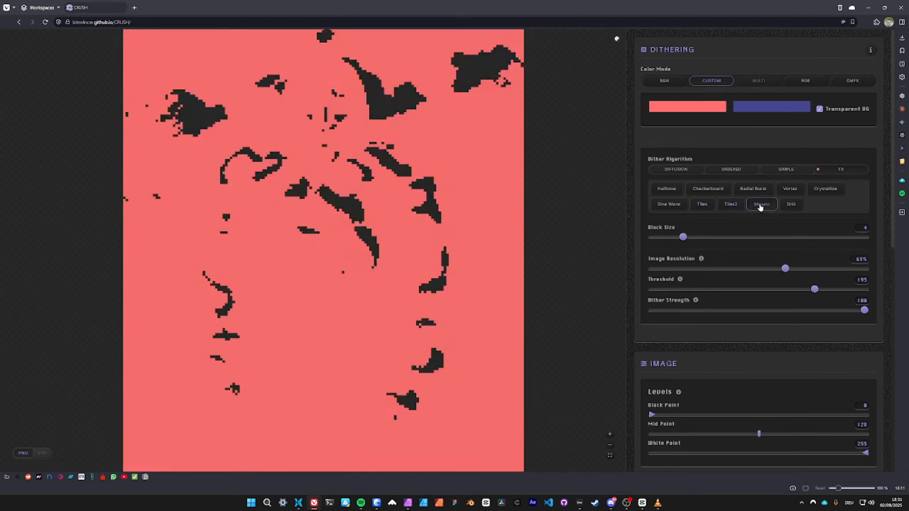
{"action": "left_click", "coordinate": [789, 205]}
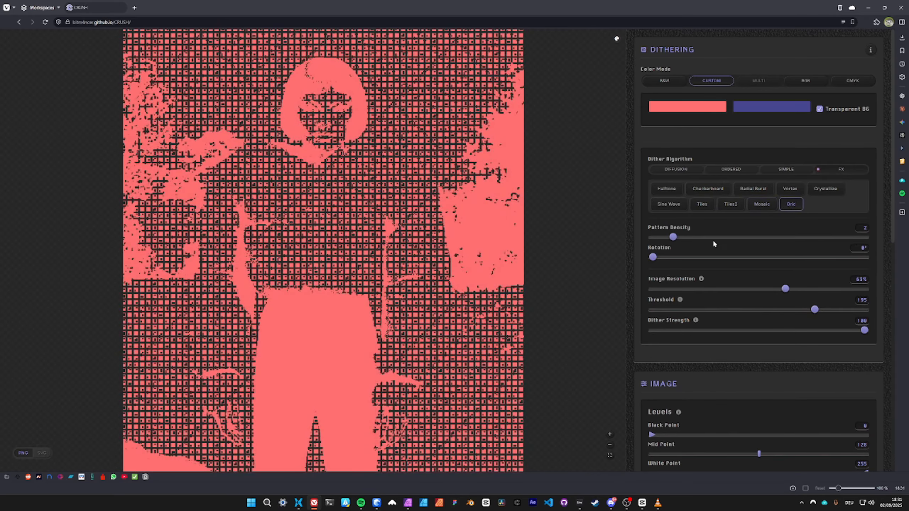
Apply the Halftone FX pattern with image resolution 99% and threshold 215.
{"action": "left_click_drag", "start_coordinate": [673, 237], "coordinate": [862, 244]}
{"action": "left_click", "coordinate": [667, 189]}
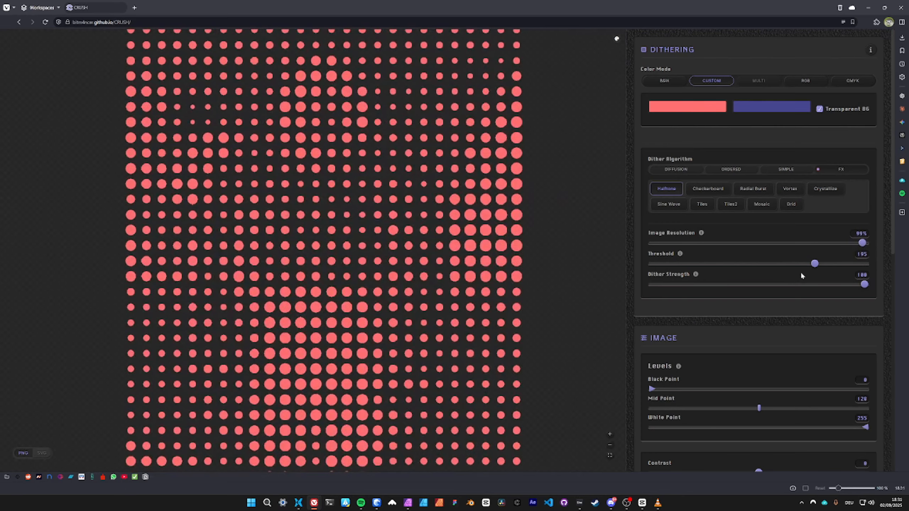
{"action": "left_click", "coordinate": [790, 264]}
{"action": "left_click_drag", "start_coordinate": [764, 264], "coordinate": [830, 263]}
Switch to the black-and-white color mode and apply the Atkinson diffusion algorithm.
{"action": "left_click", "coordinate": [665, 81]}
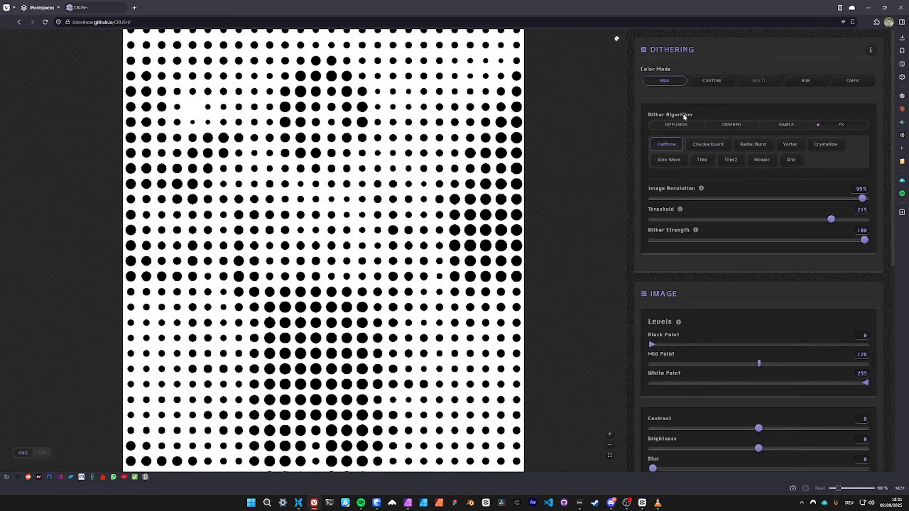
{"action": "left_click", "coordinate": [678, 125]}
{"action": "left_click", "coordinate": [715, 143]}
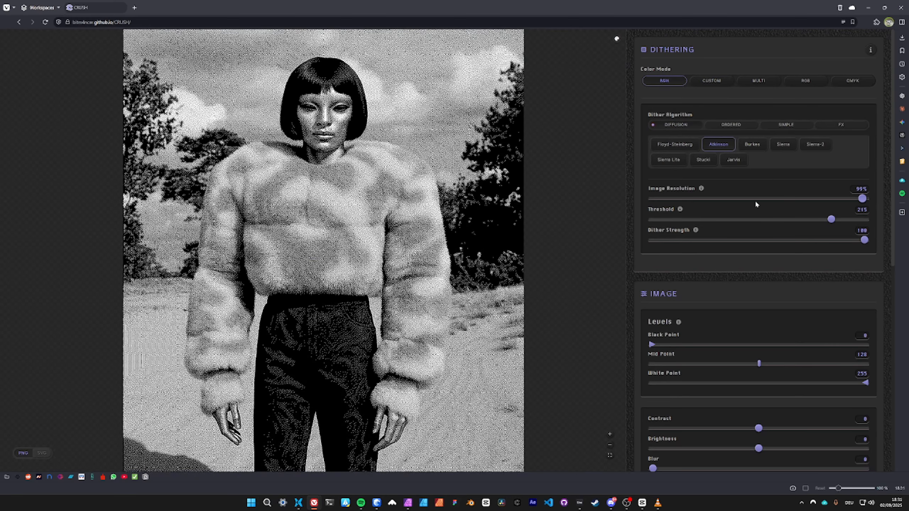
Set the levels black point to 17, the image resolution to 100% and the blur to 9.7.
{"action": "scroll", "coordinate": [742, 193], "scroll_direction": "down", "scroll_amount": 4}
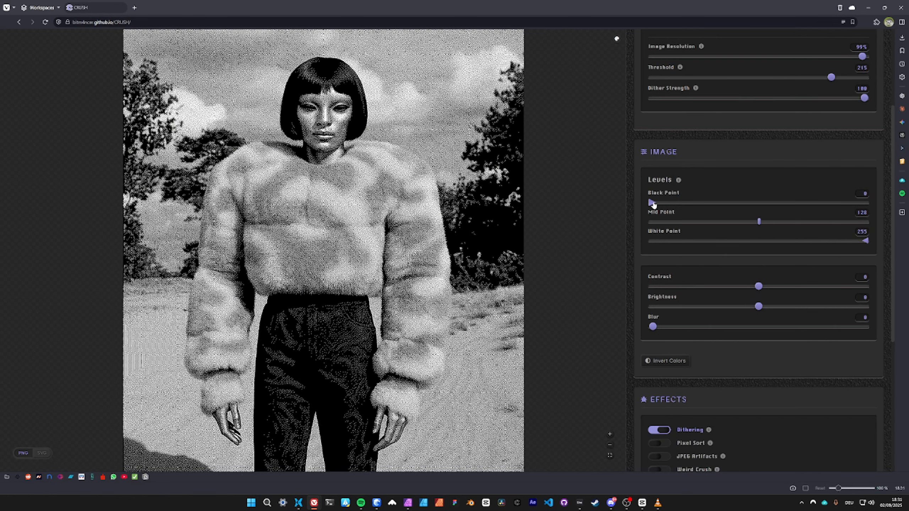
{"action": "mouse_move", "coordinate": [656, 202]}
{"action": "left_mouse_down"}
{"action": "mouse_move", "coordinate": [715, 205]}
{"action": "mouse_move", "coordinate": [665, 203]}
{"action": "left_mouse_up"}
{"action": "left_click_drag", "start_coordinate": [854, 58], "coordinate": [867, 57]}
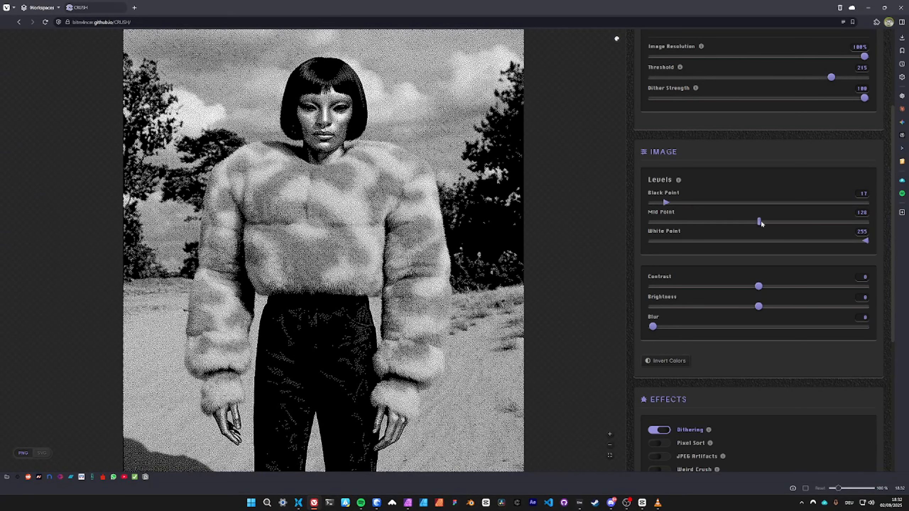
{"action": "scroll", "coordinate": [707, 254], "scroll_direction": "down", "scroll_amount": 1}
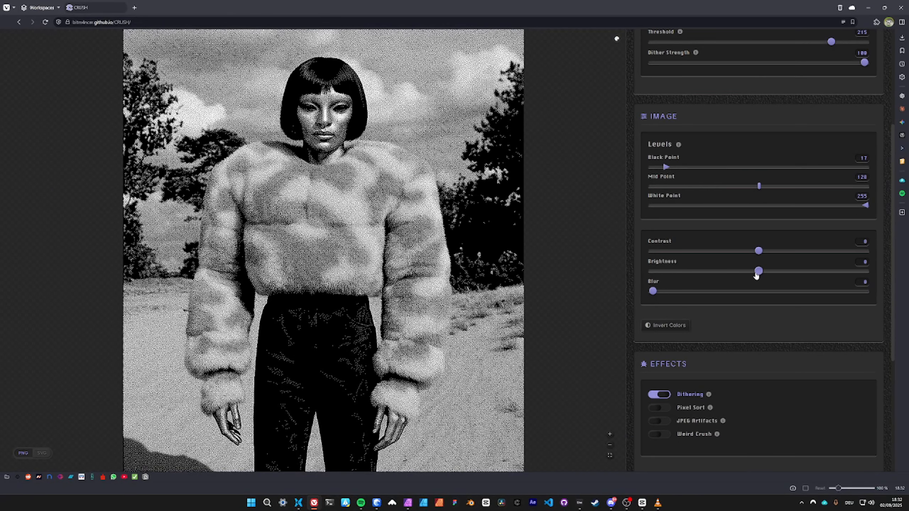
{"action": "left_click_drag", "start_coordinate": [653, 290], "coordinate": [694, 291]}
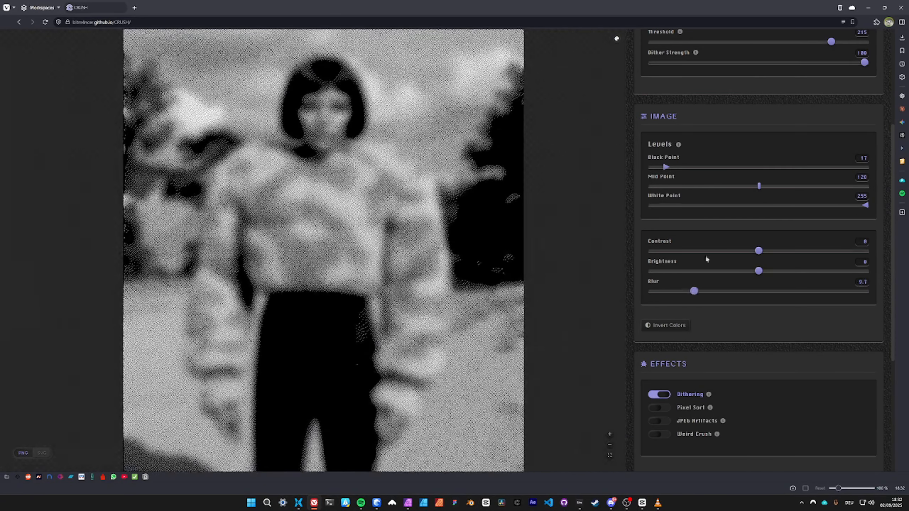
Invert the image colors and restore them.
{"action": "scroll", "coordinate": [711, 200], "scroll_direction": "down", "scroll_amount": 1}
{"action": "left_click", "coordinate": [668, 290]}
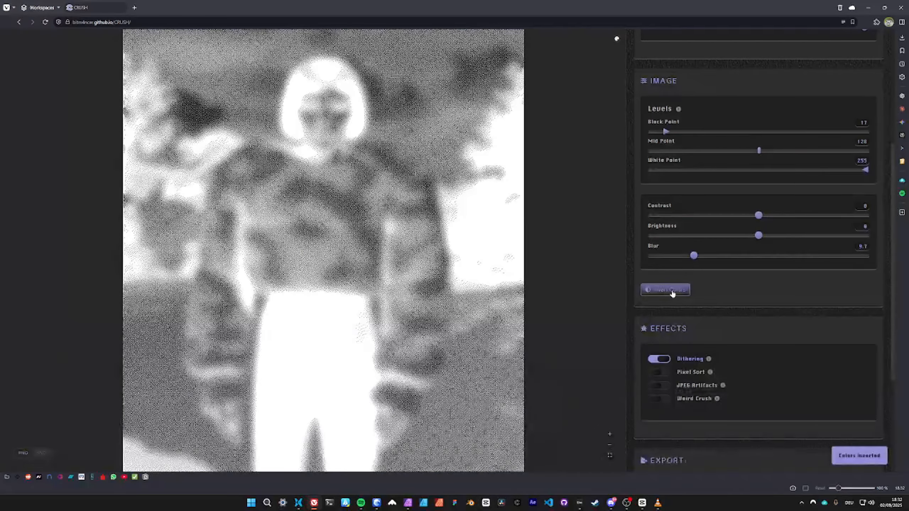
{"action": "left_click", "coordinate": [668, 290]}
Turn off the Dithering effect and set the blur to 0.
{"action": "scroll", "coordinate": [715, 222], "scroll_direction": "up", "scroll_amount": 6}
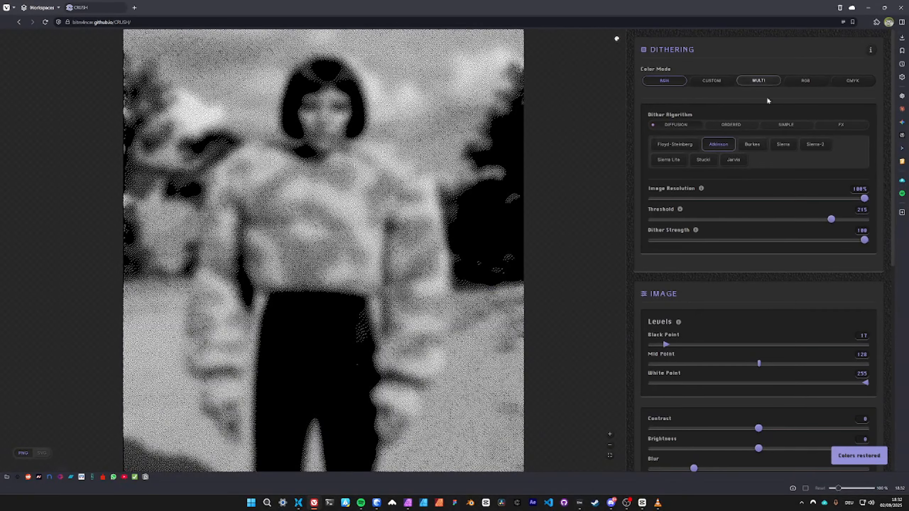
{"action": "scroll", "coordinate": [766, 96], "scroll_direction": "down", "scroll_amount": 6}
{"action": "scroll", "coordinate": [761, 204], "scroll_direction": "down", "scroll_amount": 4}
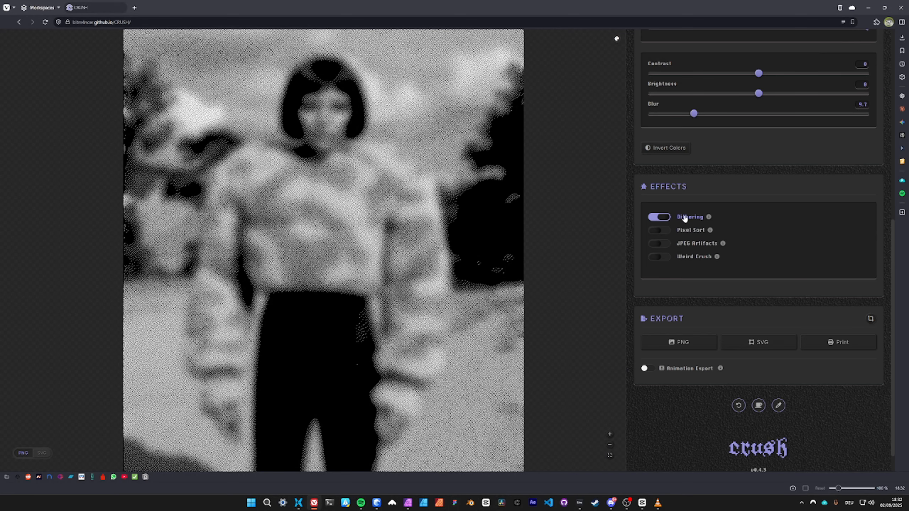
{"action": "left_click", "coordinate": [664, 219]}
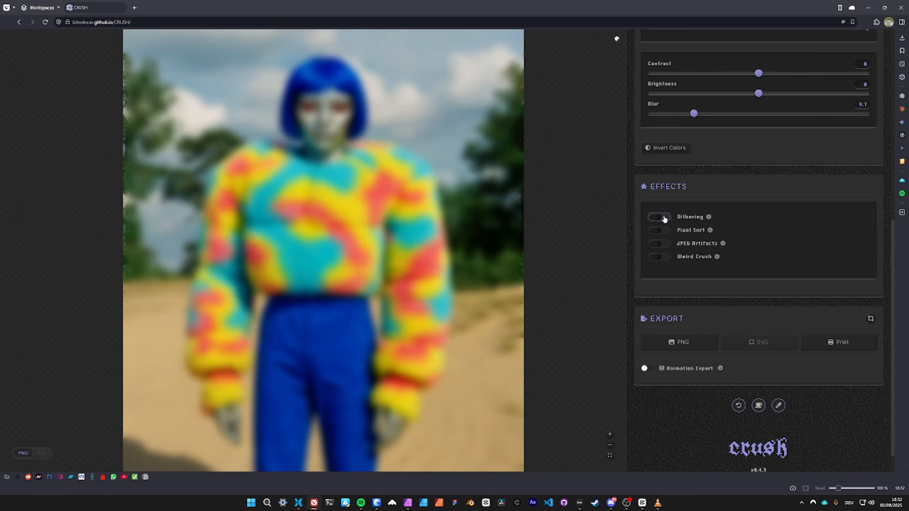
{"action": "left_click_drag", "start_coordinate": [694, 115], "coordinate": [652, 114]}
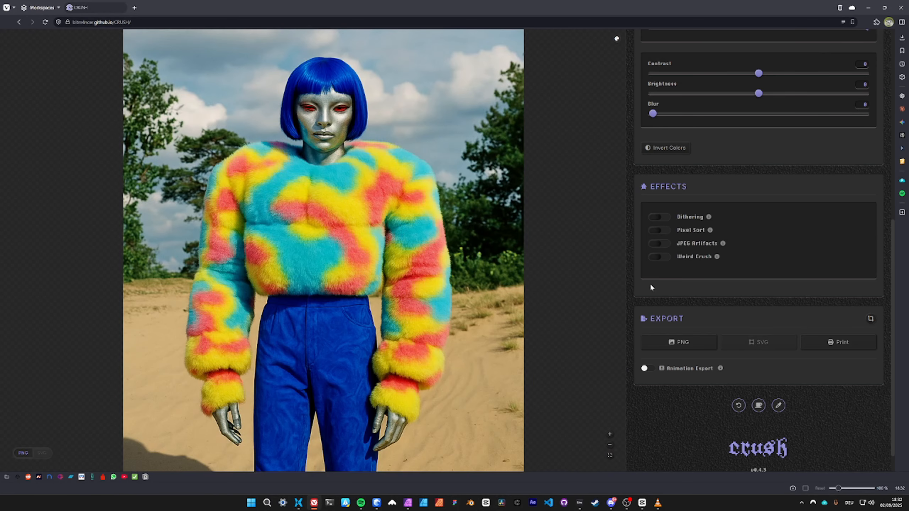
Enable the Pixel Sort effect and try its sort criteria from Luma through the color channels, ending on Edge.
{"action": "left_click", "coordinate": [663, 232]}
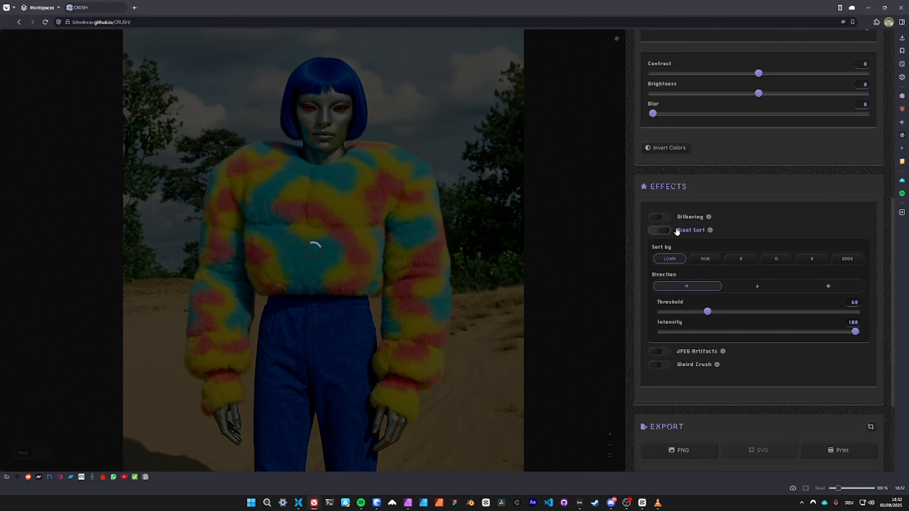
{"action": "scroll", "coordinate": [740, 211], "scroll_direction": "down", "scroll_amount": 1}
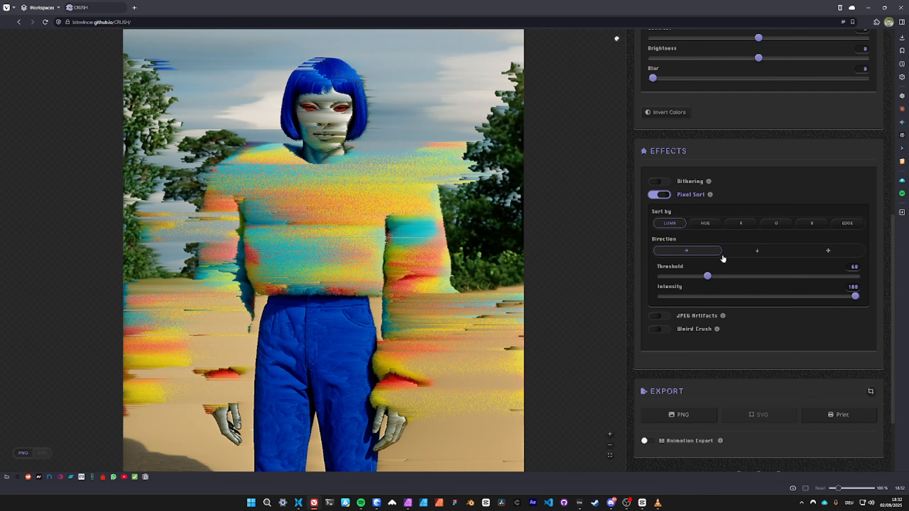
{"action": "left_click", "coordinate": [703, 223]}
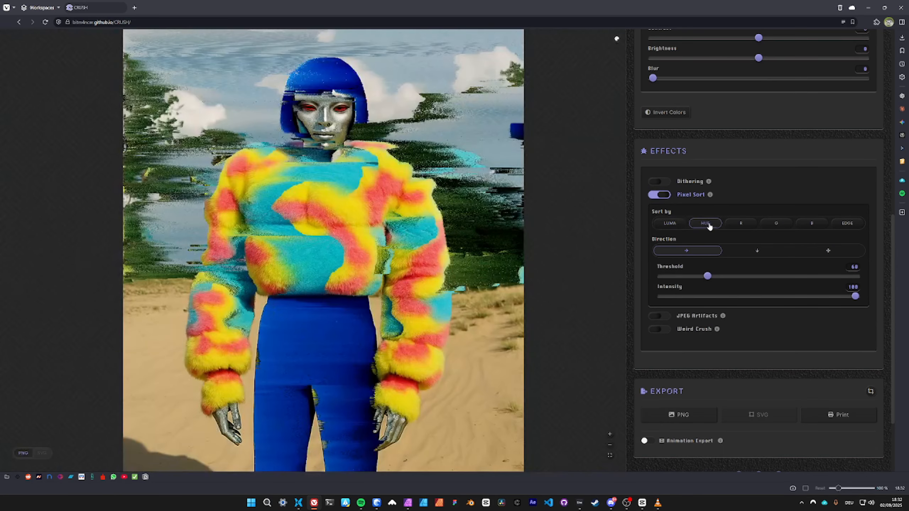
{"action": "left_click", "coordinate": [742, 225]}
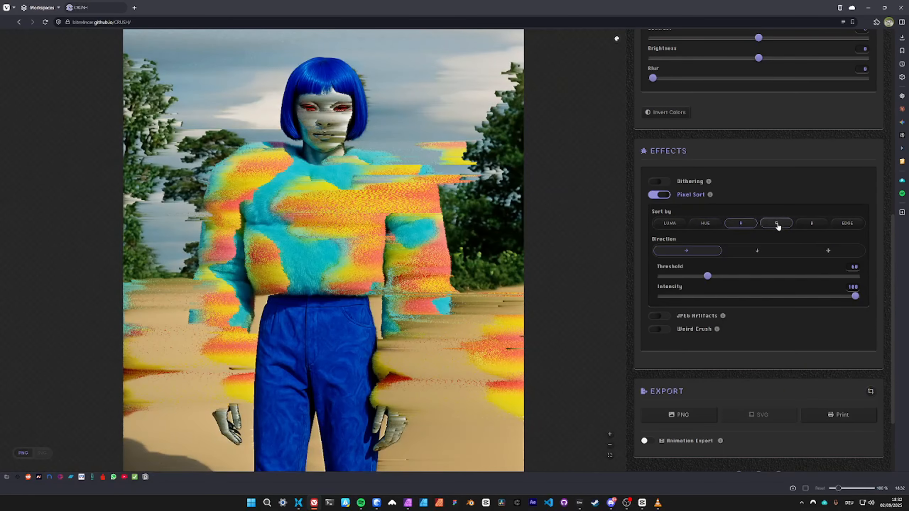
{"action": "left_click", "coordinate": [776, 224]}
{"action": "left_click", "coordinate": [809, 227]}
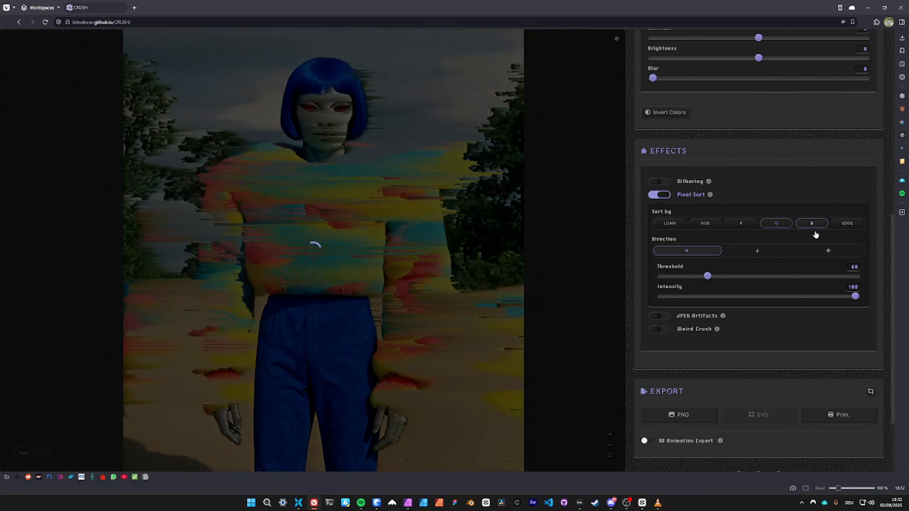
{"action": "left_click", "coordinate": [848, 223]}
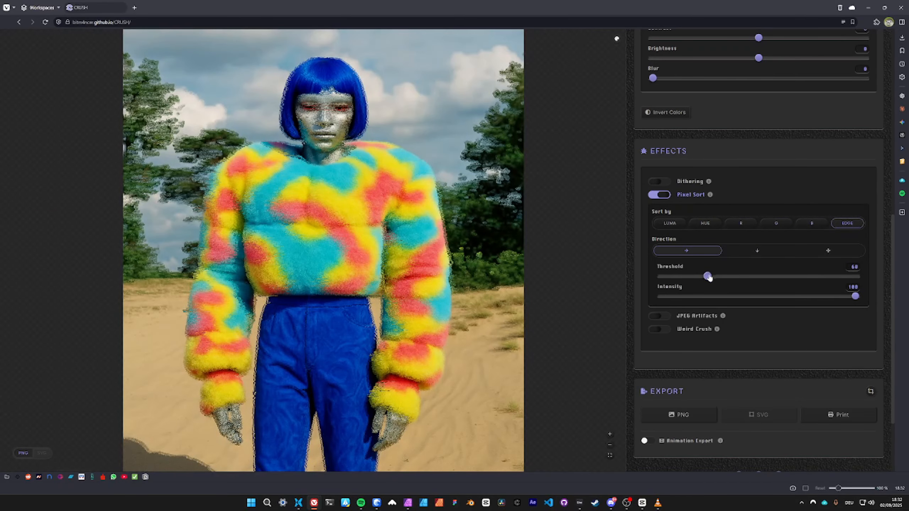
Set the pixel sort threshold to 13 and try the vertical direction, ending on the combined horizontal and vertical direction.
{"action": "left_click_drag", "start_coordinate": [707, 275], "coordinate": [671, 277]}
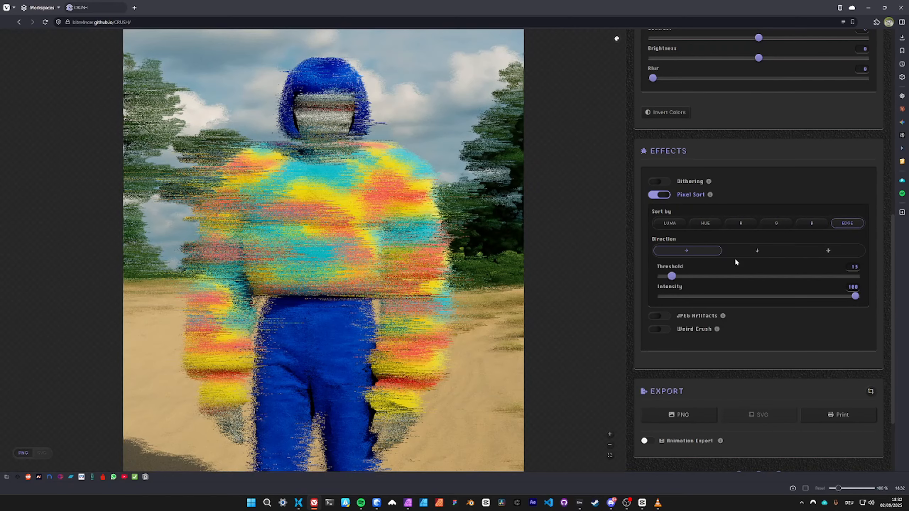
{"action": "left_click", "coordinate": [758, 253]}
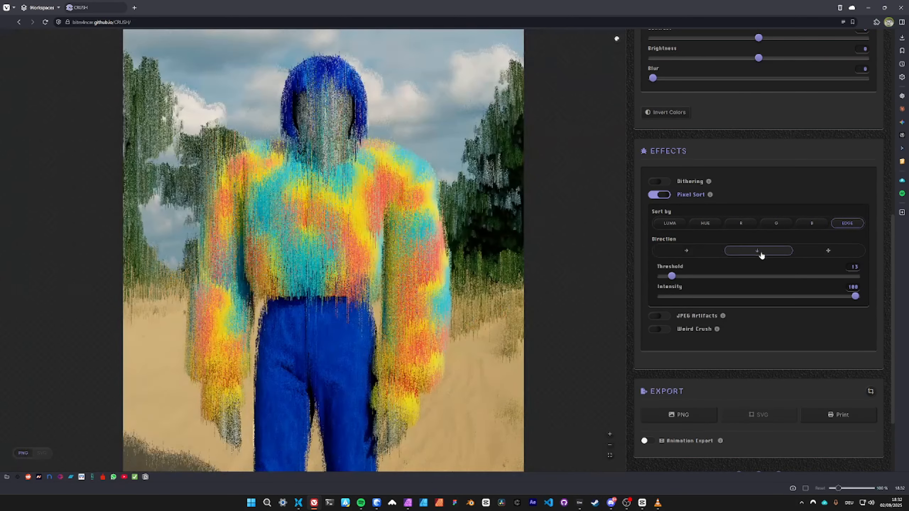
{"action": "left_click", "coordinate": [827, 251]}
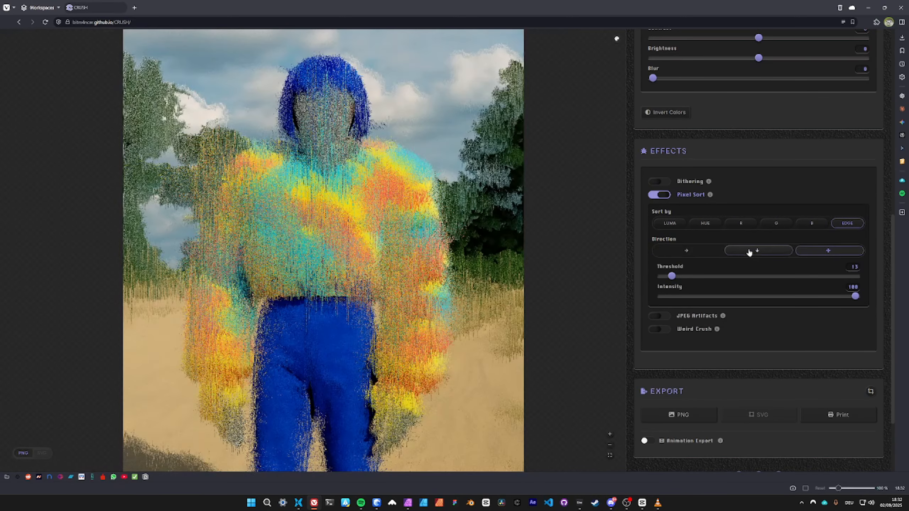
Try the horizontal pixel sort direction with intensity 94, and turn the Pixel Sort effect off.
{"action": "left_click", "coordinate": [685, 251]}
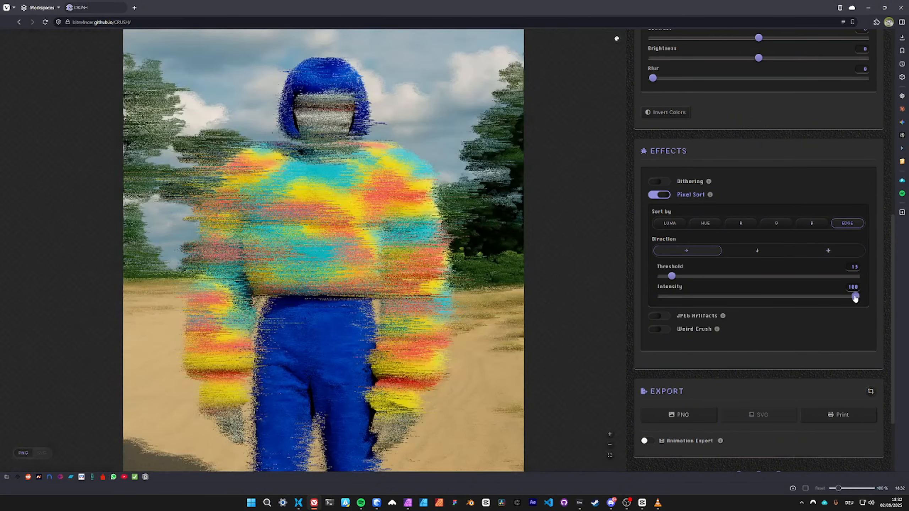
{"action": "mouse_move", "coordinate": [854, 296]}
{"action": "left_mouse_down"}
{"action": "mouse_move", "coordinate": [767, 297]}
{"action": "mouse_move", "coordinate": [844, 297]}
{"action": "left_mouse_up"}
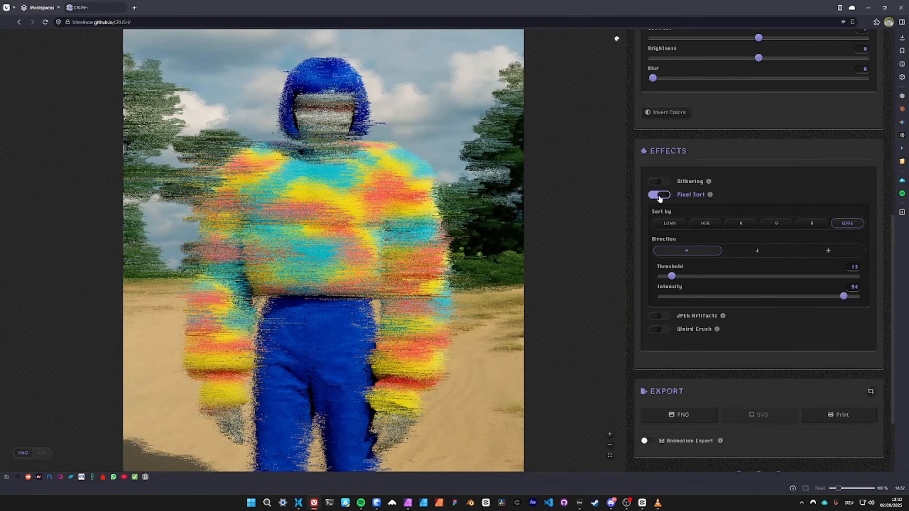
{"action": "left_click", "coordinate": [658, 195]}
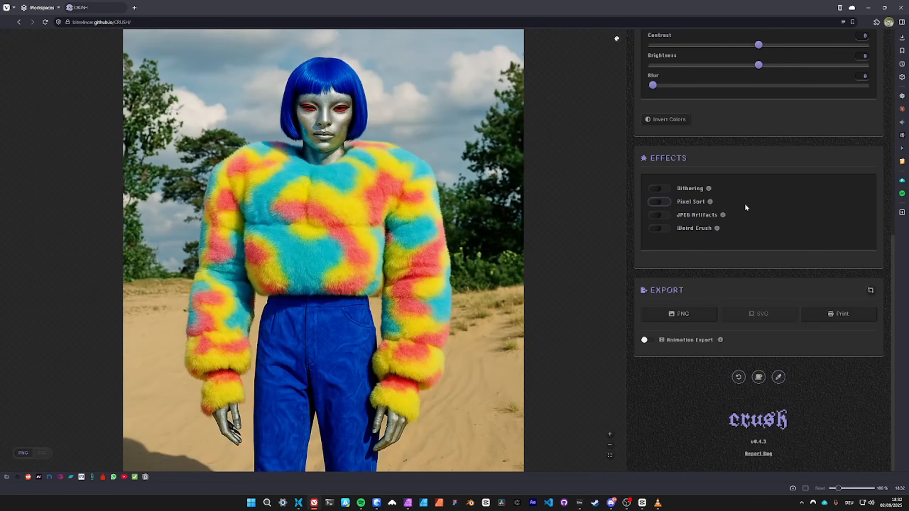
Enable the JPEG Artifacts effect and examine its compression blocks on the face and jacket.
{"action": "left_click", "coordinate": [658, 216]}
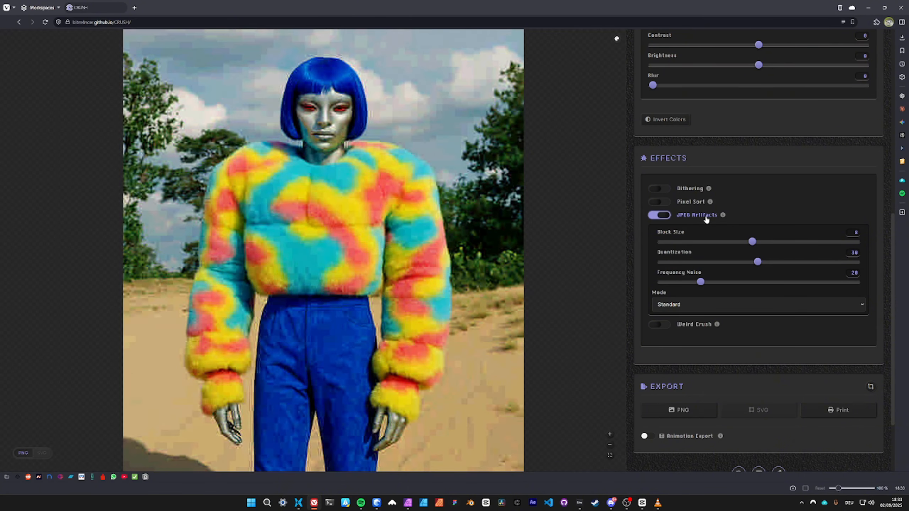
{"action": "scroll", "coordinate": [350, 138], "scroll_direction": "up", "scroll_amount": 6}
{"action": "left_click_drag", "start_coordinate": [363, 67], "coordinate": [399, 247]}
{"action": "scroll", "coordinate": [353, 148], "scroll_direction": "up", "scroll_amount": 3}
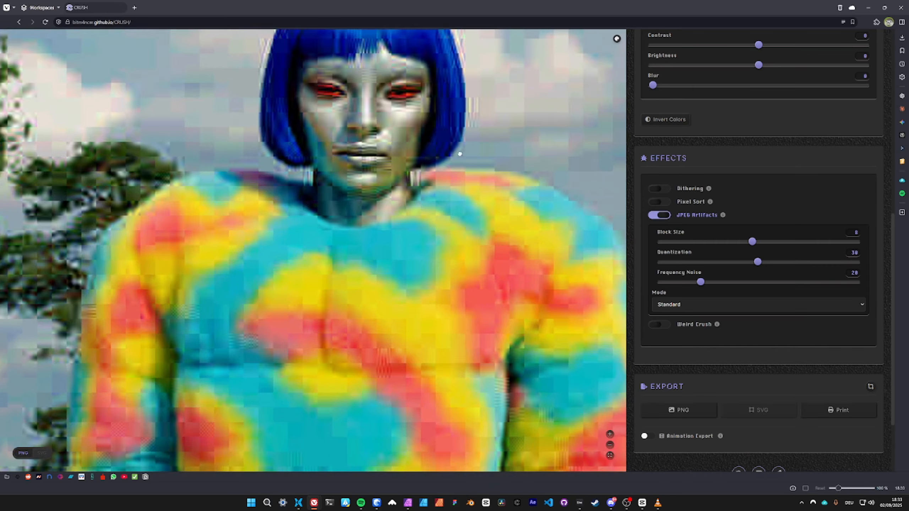
{"action": "left_click_drag", "start_coordinate": [377, 43], "coordinate": [294, 196]}
{"action": "left_click_drag", "start_coordinate": [378, 201], "coordinate": [341, 164]}
Examine the JPEG compression artifacts on the trousers, sleeves and hands, and on the upper body again.
{"action": "scroll", "coordinate": [402, 181], "scroll_direction": "down", "scroll_amount": 3}
{"action": "left_click_drag", "start_coordinate": [434, 328], "coordinate": [470, 165]}
{"action": "scroll", "coordinate": [391, 255], "scroll_direction": "down", "scroll_amount": 2}
{"action": "left_click_drag", "start_coordinate": [391, 255], "coordinate": [497, 104]}
{"action": "left_click_drag", "start_coordinate": [458, 361], "coordinate": [406, 244]}
{"action": "scroll", "coordinate": [207, 275], "scroll_direction": "up", "scroll_amount": 2}
{"action": "scroll", "coordinate": [207, 276], "scroll_direction": "up", "scroll_amount": 1}
{"action": "left_click_drag", "start_coordinate": [274, 300], "coordinate": [330, 265]}
{"action": "scroll", "coordinate": [260, 235], "scroll_direction": "up", "scroll_amount": 3}
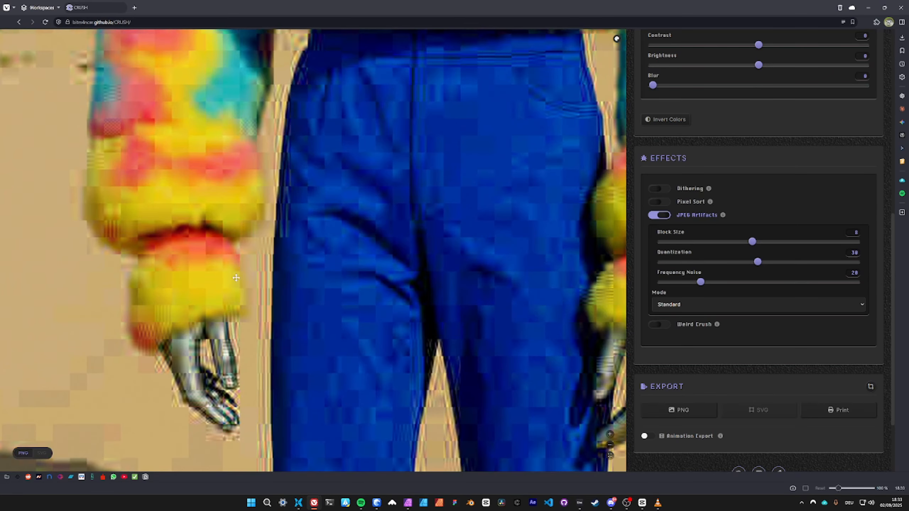
{"action": "scroll", "coordinate": [236, 278], "scroll_direction": "down", "scroll_amount": 4}
{"action": "left_click_drag", "start_coordinate": [172, 412], "coordinate": [261, 279]}
{"action": "scroll", "coordinate": [429, 250], "scroll_direction": "up", "scroll_amount": 2}
{"action": "left_click_drag", "start_coordinate": [409, 239], "coordinate": [345, 371]}
{"action": "left_click_drag", "start_coordinate": [522, 156], "coordinate": [415, 408]}
{"action": "left_click_drag", "start_coordinate": [368, 255], "coordinate": [419, 274]}
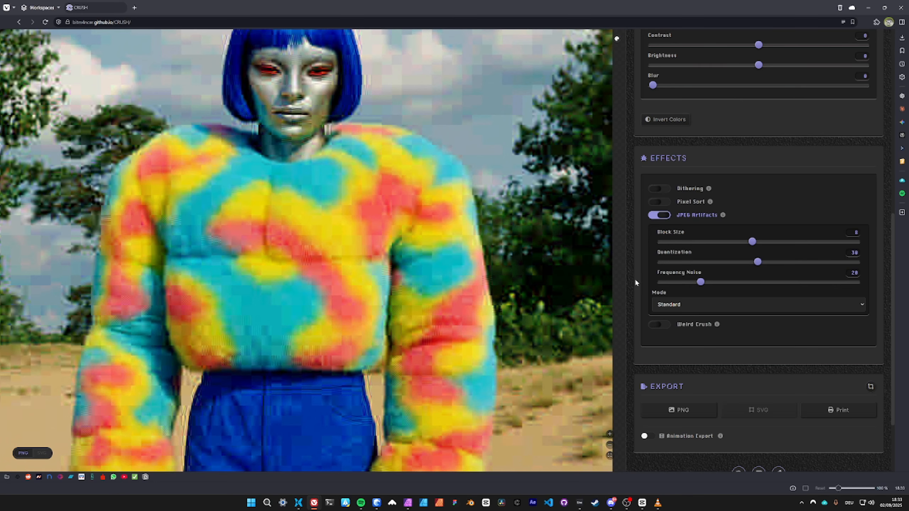
{"action": "left_click_drag", "start_coordinate": [389, 345], "coordinate": [431, 399]}
{"action": "left_click_drag", "start_coordinate": [465, 262], "coordinate": [446, 315]}
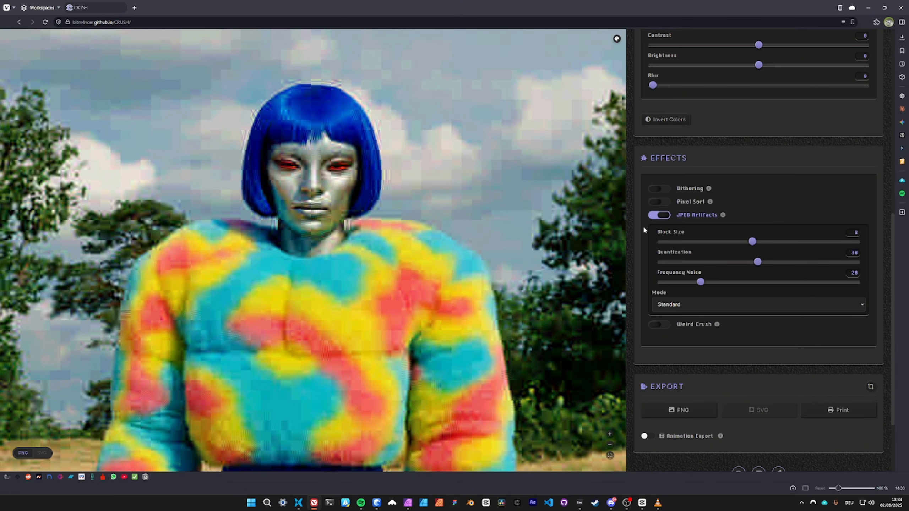
Turn off the JPEG Artifacts effect.
{"action": "scroll", "coordinate": [654, 231], "scroll_direction": "down", "scroll_amount": 1}
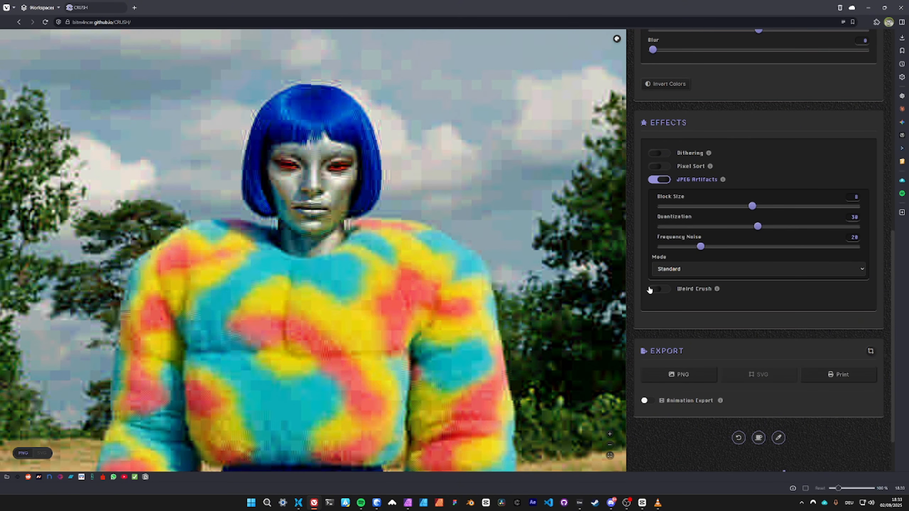
{"action": "scroll", "coordinate": [757, 272], "scroll_direction": "down", "scroll_amount": 2}
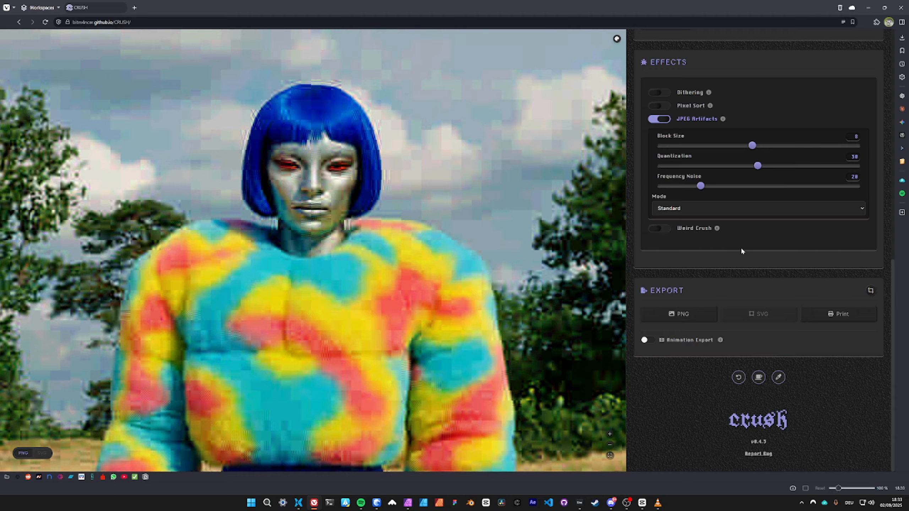
{"action": "left_click", "coordinate": [662, 122]}
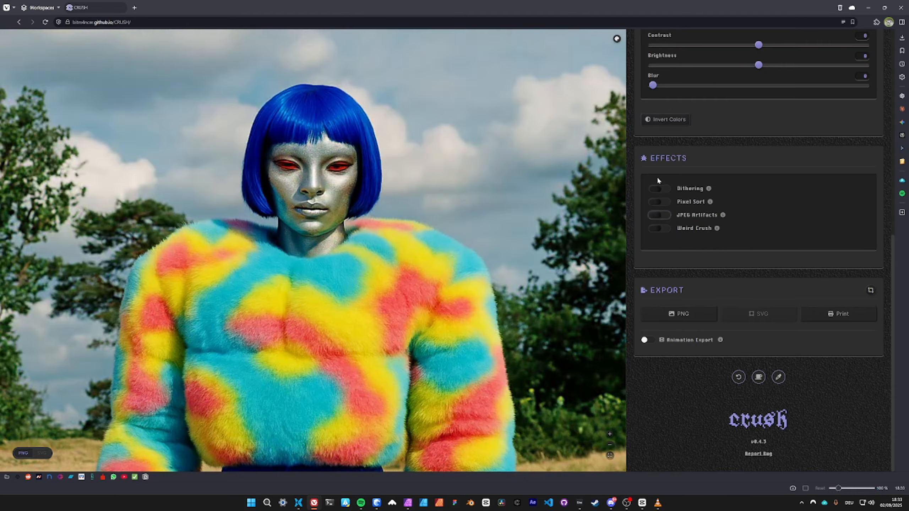
Re-enable the Dithering effect and set the image resolution to 18%.
{"action": "left_click", "coordinate": [658, 188]}
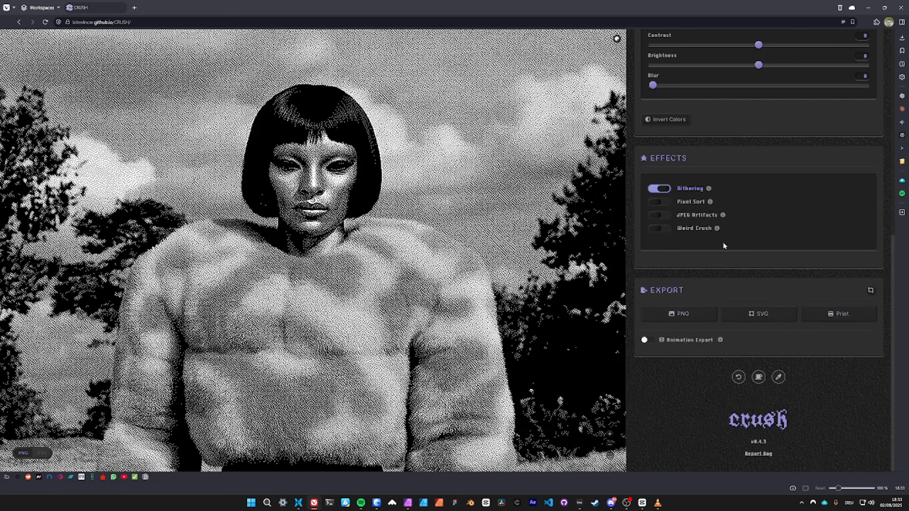
{"action": "scroll", "coordinate": [723, 246], "scroll_direction": "up", "scroll_amount": 10}
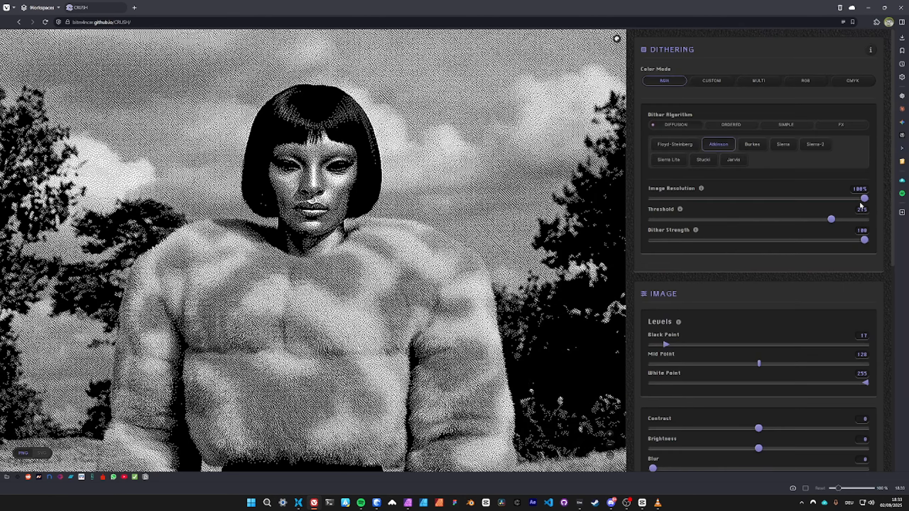
{"action": "left_click_drag", "start_coordinate": [863, 198], "coordinate": [687, 202]}
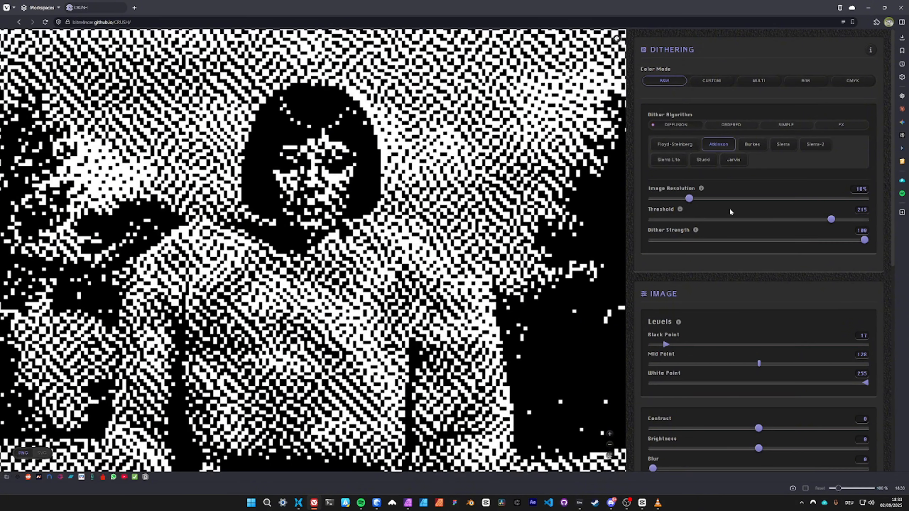
Enable Animation Export and add the current low-resolution dithered image as the first frame.
{"action": "scroll", "coordinate": [729, 207], "scroll_direction": "down", "scroll_amount": 10}
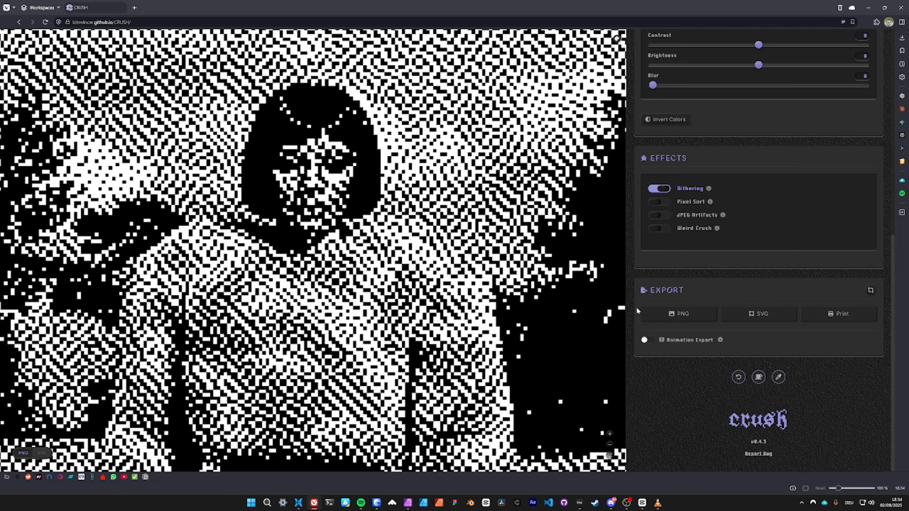
{"action": "left_click", "coordinate": [645, 341]}
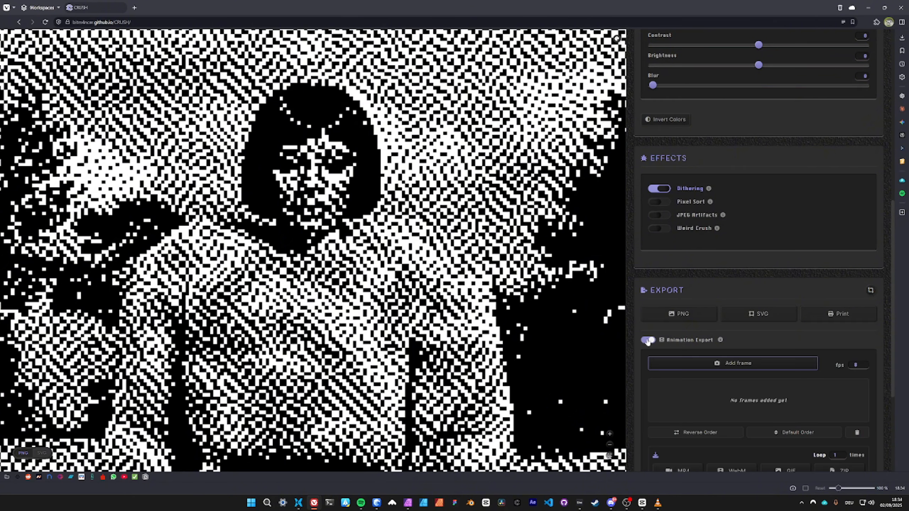
{"action": "scroll", "coordinate": [729, 323], "scroll_direction": "down", "scroll_amount": 2}
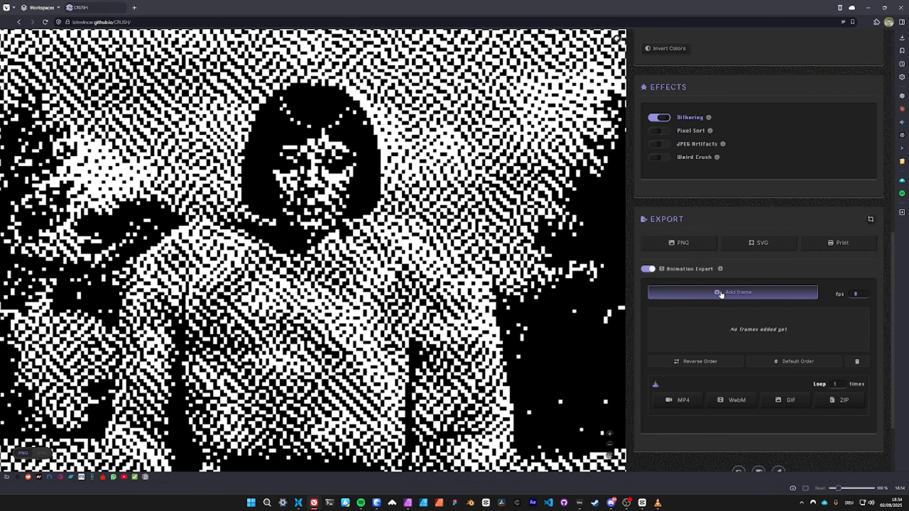
{"action": "left_click", "coordinate": [750, 293]}
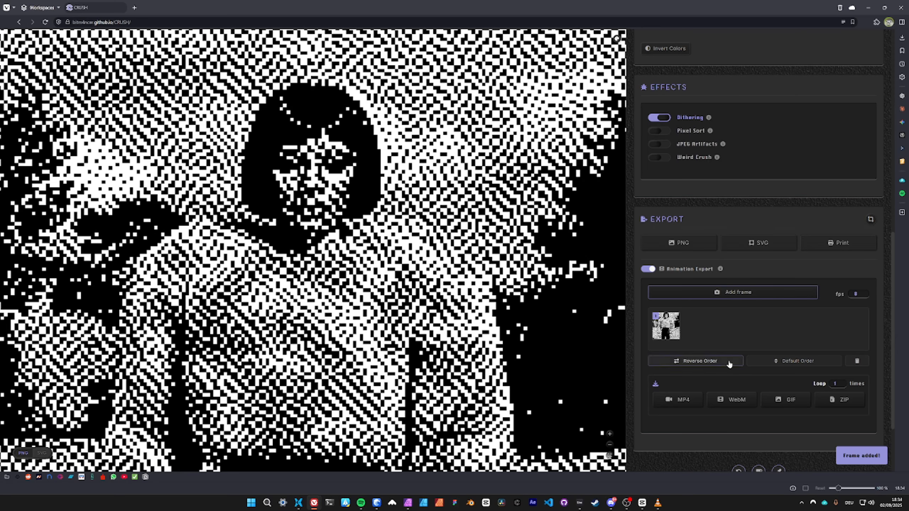
Set the image resolution to 65% and add the image as the second animation frame.
{"action": "scroll", "coordinate": [733, 219], "scroll_direction": "up", "scroll_amount": 10}
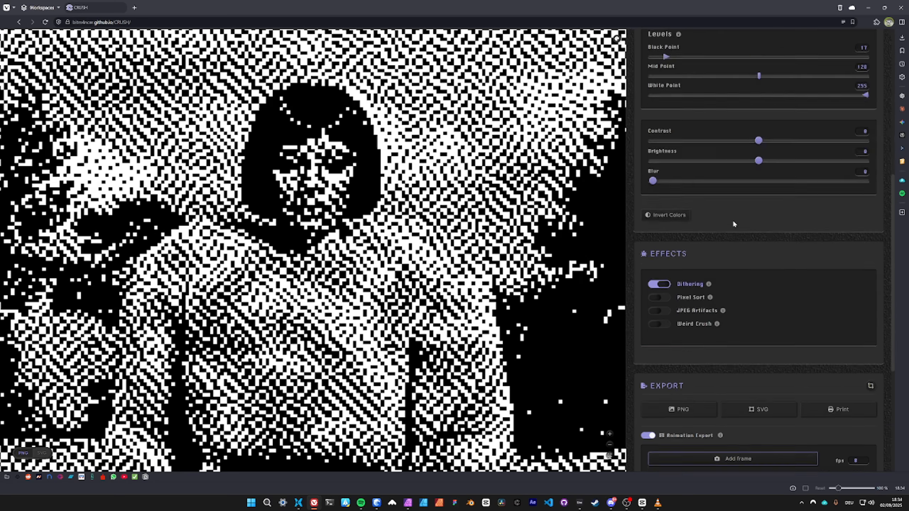
{"action": "left_click_drag", "start_coordinate": [689, 170], "coordinate": [787, 172]}
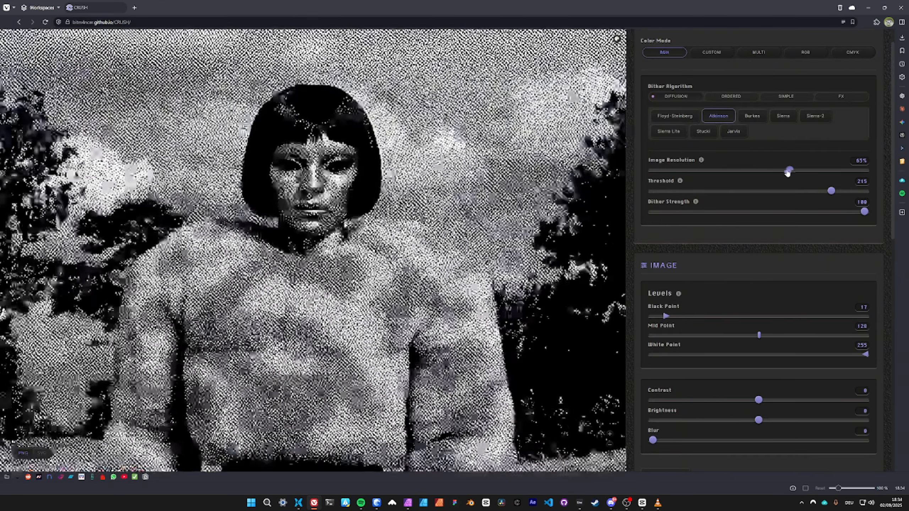
{"action": "scroll", "coordinate": [723, 218], "scroll_direction": "down", "scroll_amount": 10}
{"action": "left_click", "coordinate": [728, 293]}
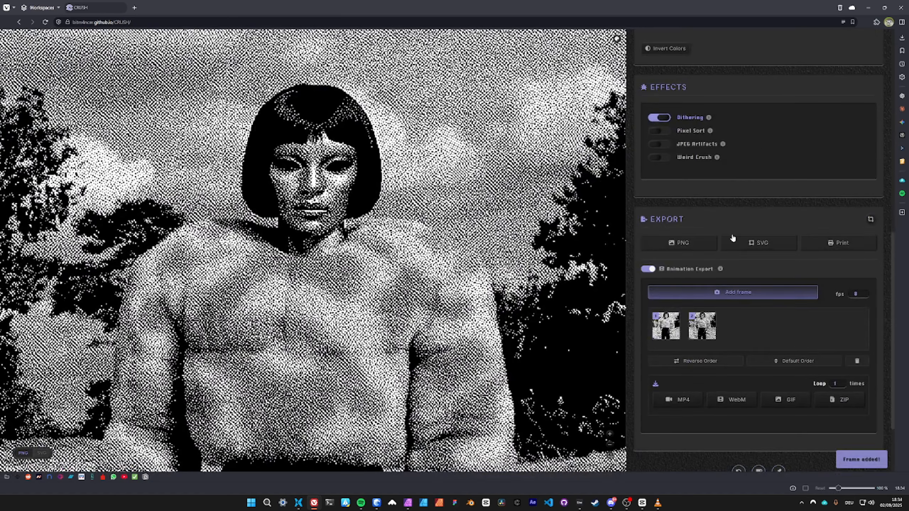
Set the image blur to 16.5 and add the blurred version as the third animation frame.
{"action": "scroll", "coordinate": [725, 211], "scroll_direction": "up", "scroll_amount": 4}
{"action": "left_click_drag", "start_coordinate": [665, 158], "coordinate": [722, 157]}
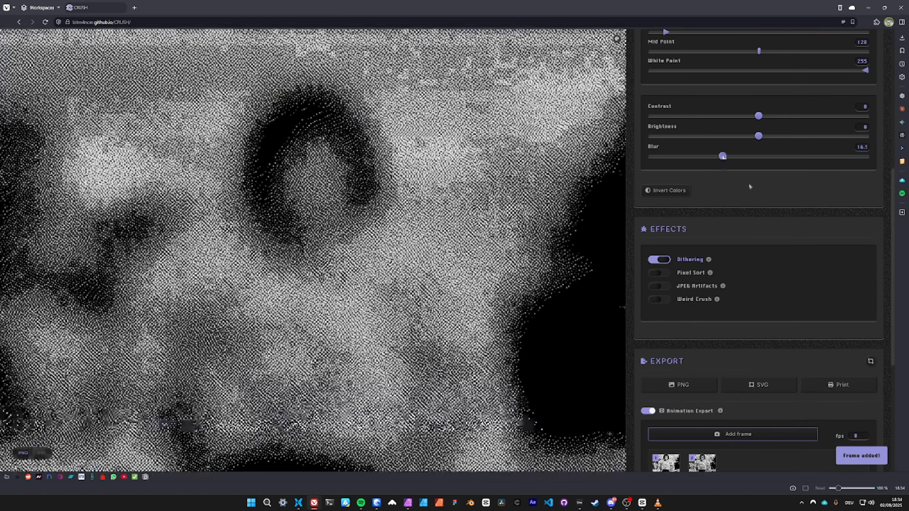
{"action": "scroll", "coordinate": [740, 183], "scroll_direction": "down", "scroll_amount": 4}
{"action": "left_click", "coordinate": [738, 293]}
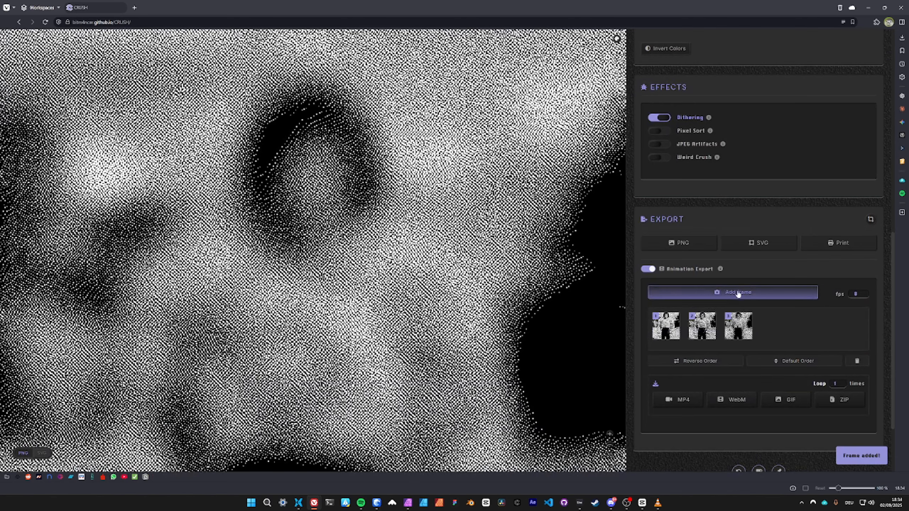
{"action": "scroll", "coordinate": [708, 280], "scroll_direction": "down", "scroll_amount": 1}
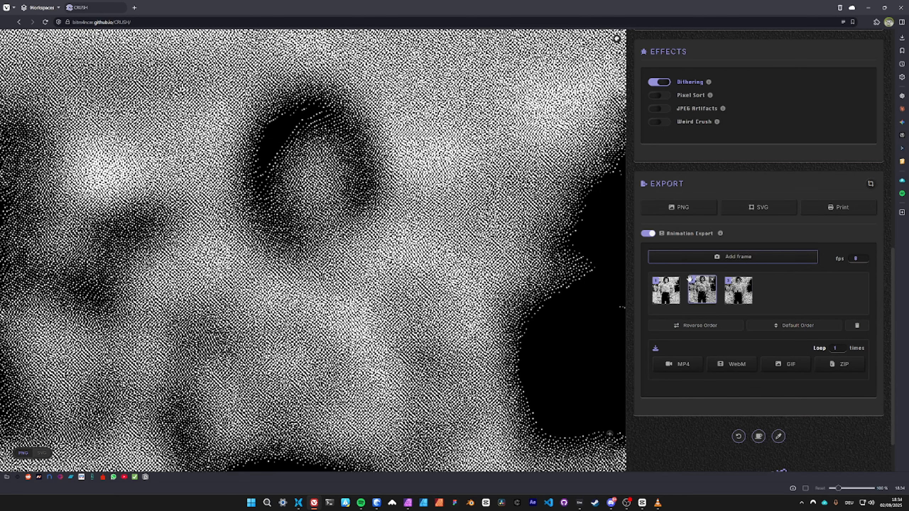
{"action": "scroll", "coordinate": [730, 304], "scroll_direction": "up", "scroll_amount": 4}
{"action": "scroll", "coordinate": [702, 298], "scroll_direction": "down", "scroll_amount": 3}
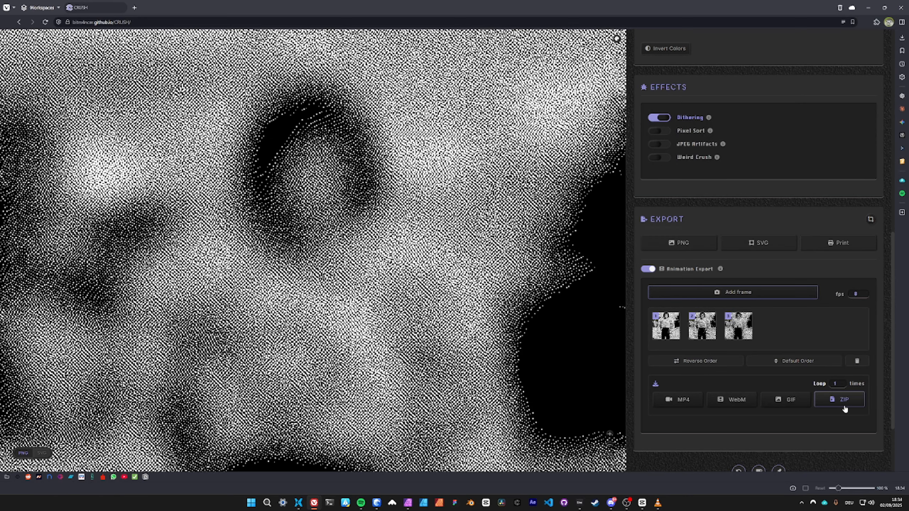
{"action": "scroll", "coordinate": [767, 316], "scroll_direction": "up", "scroll_amount": 10}
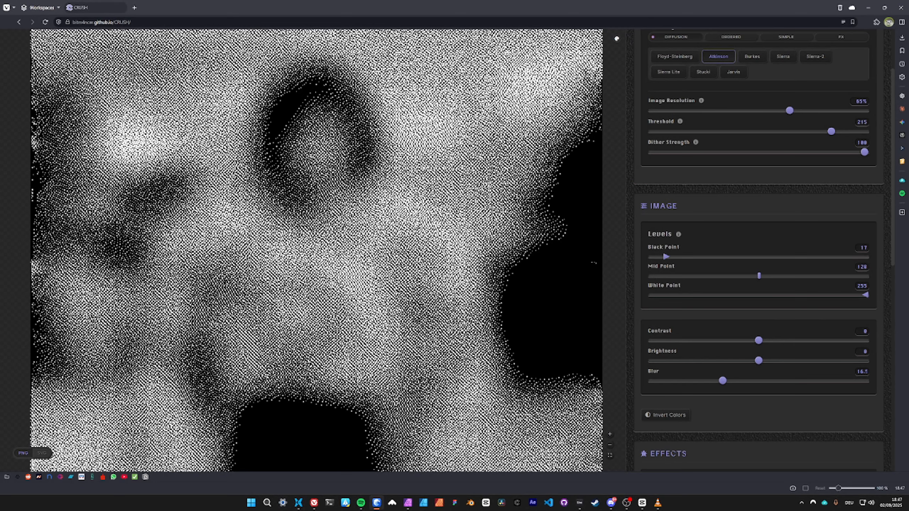
Reset all dithering and image settings to their default values.
{"action": "scroll", "coordinate": [301, 160], "scroll_direction": "down", "scroll_amount": 3}
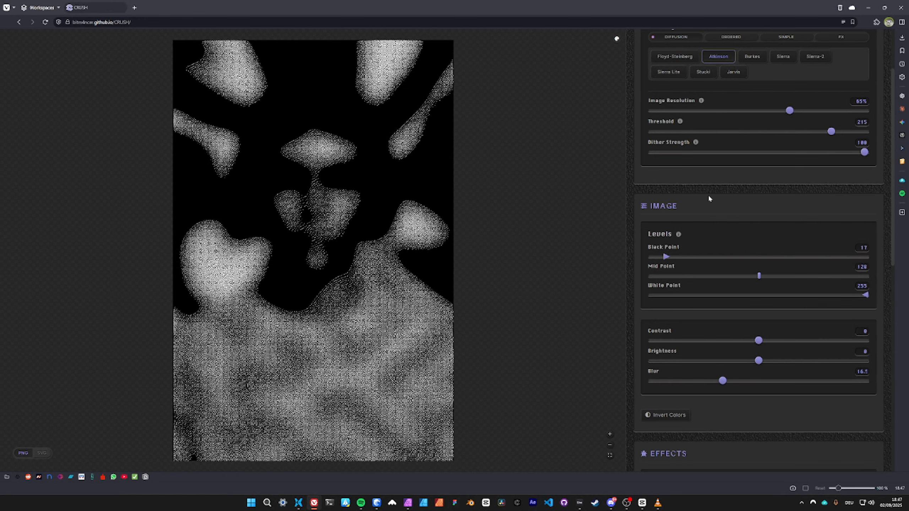
{"action": "scroll", "coordinate": [708, 198], "scroll_direction": "down", "scroll_amount": 12}
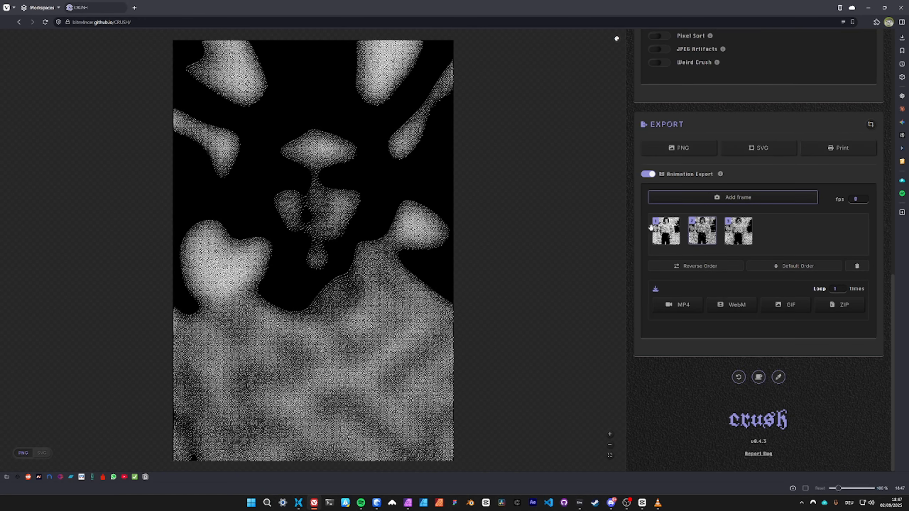
{"action": "left_click", "coordinate": [738, 378]}
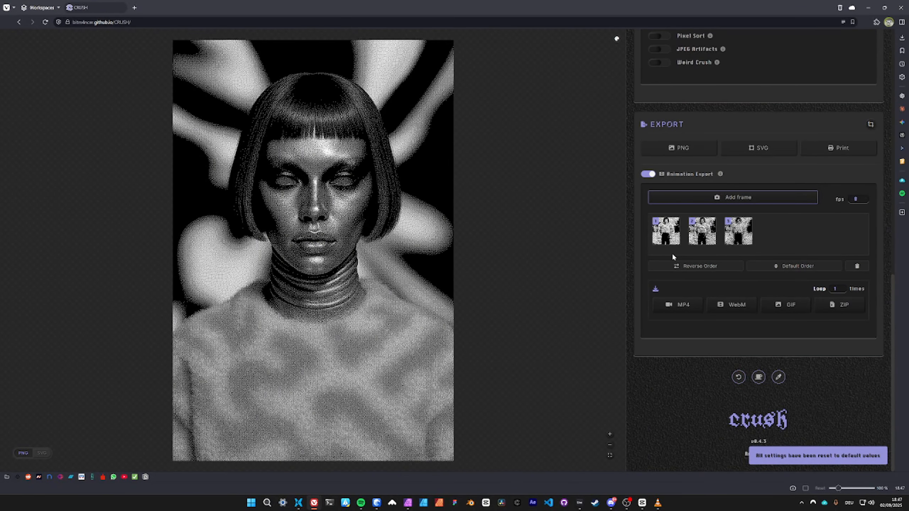
Change the interface accent color from purple to a light red.
{"action": "left_click", "coordinate": [778, 377]}
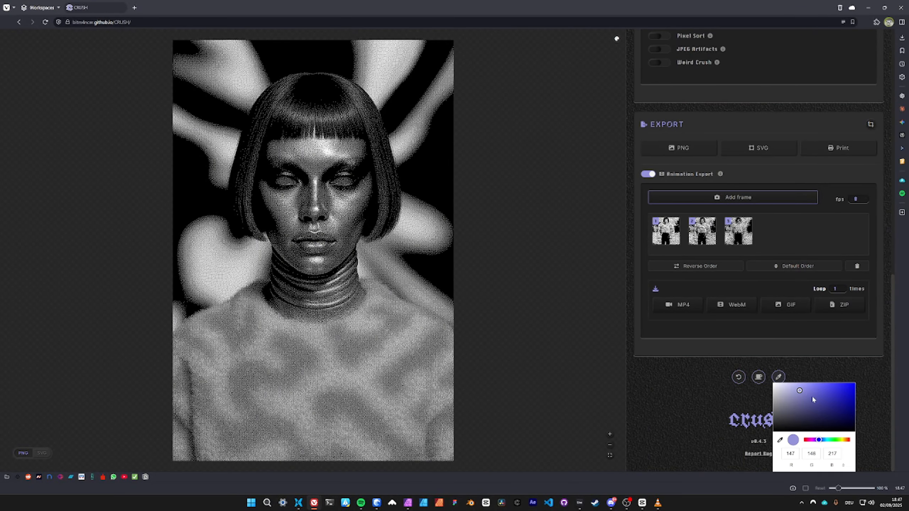
{"action": "left_click", "coordinate": [803, 416]}
{"action": "left_click_drag", "start_coordinate": [807, 440], "coordinate": [803, 441]}
{"action": "mouse_move", "coordinate": [818, 404]}
{"action": "left_mouse_down"}
{"action": "mouse_move", "coordinate": [823, 395]}
{"action": "mouse_move", "coordinate": [806, 374]}
{"action": "left_mouse_up"}
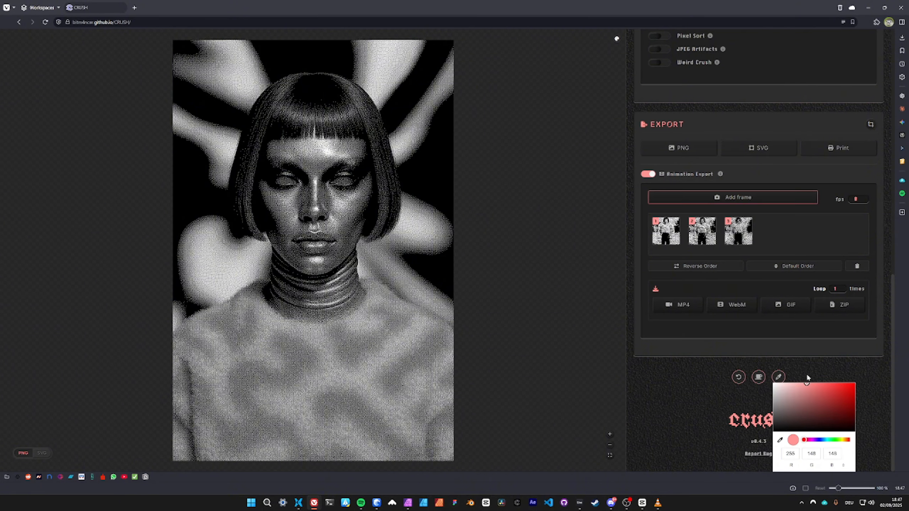
{"action": "left_click", "coordinate": [681, 380]}
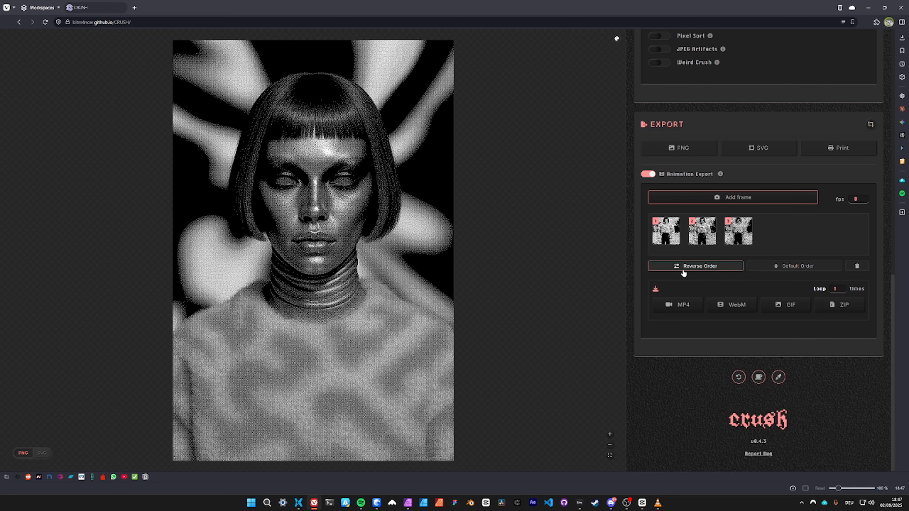
{"action": "scroll", "coordinate": [702, 275], "scroll_direction": "up", "scroll_amount": 4}
{"action": "scroll", "coordinate": [705, 279], "scroll_direction": "up", "scroll_amount": 7}
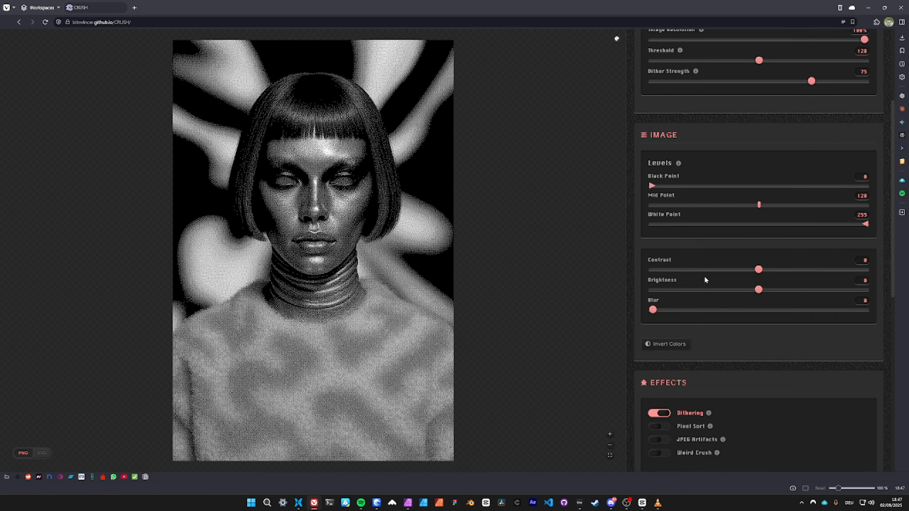
{"action": "scroll", "coordinate": [705, 263], "scroll_direction": "up", "scroll_amount": 4}
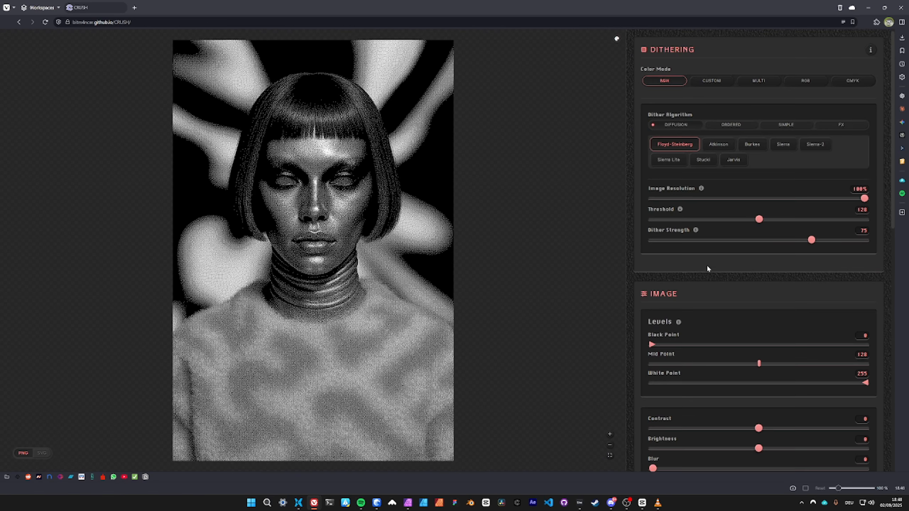
{"action": "scroll", "coordinate": [723, 264], "scroll_direction": "down", "scroll_amount": 15}
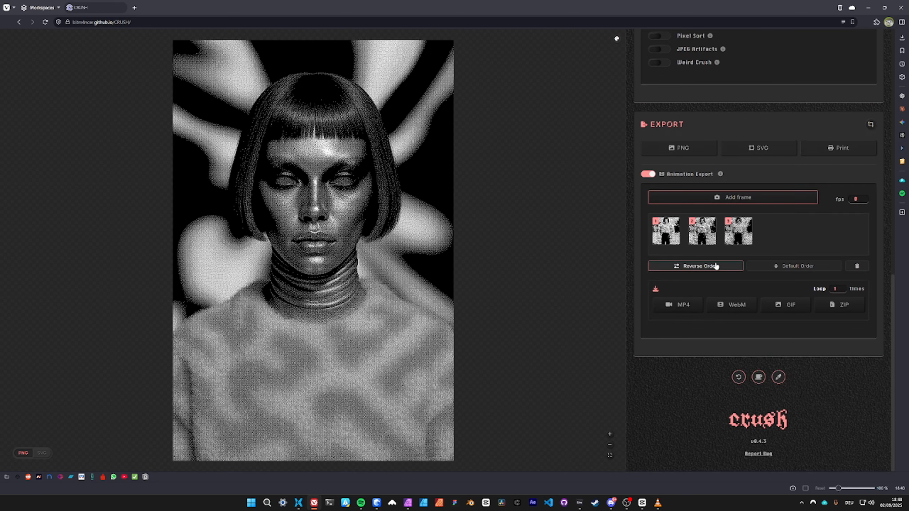